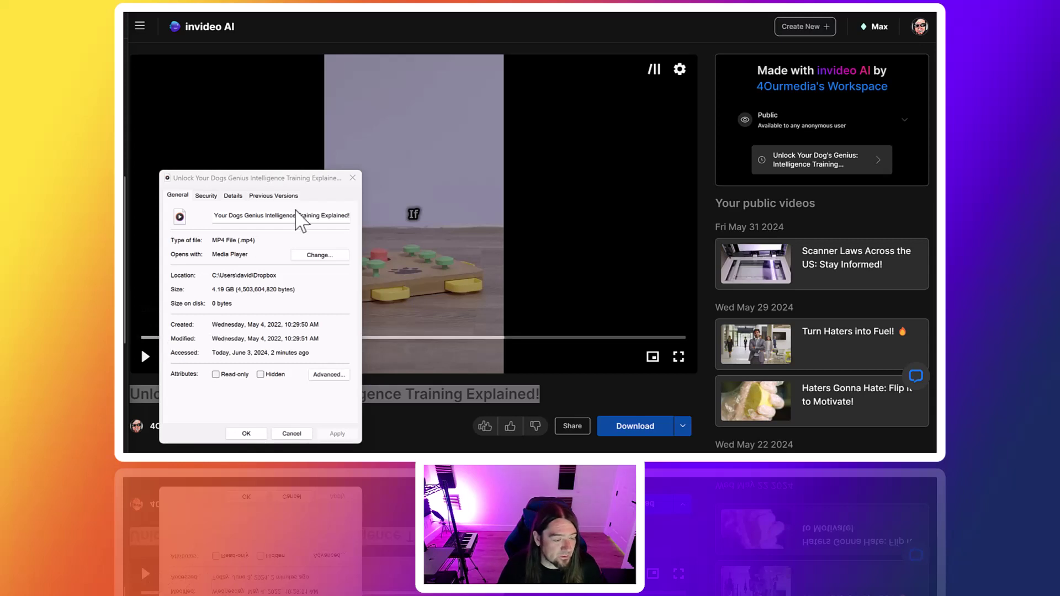
Close the training video file's Properties dialog with OK.
left_click(247, 433)
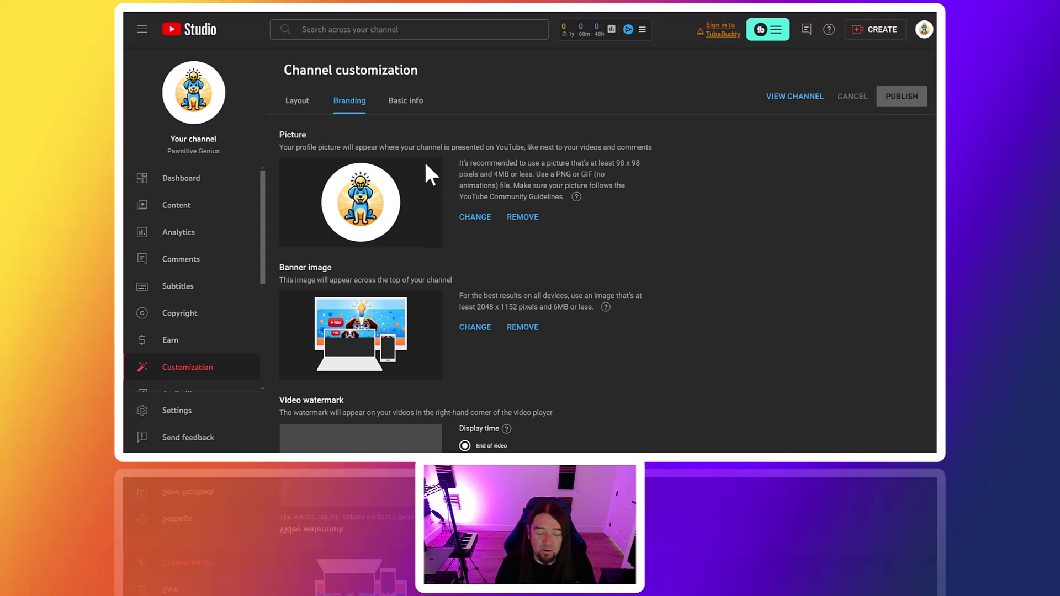
Delete the random suffix from the channel handle so it matches Pawsitive Genius, and publish.
scroll(572, 280, "down", 1)
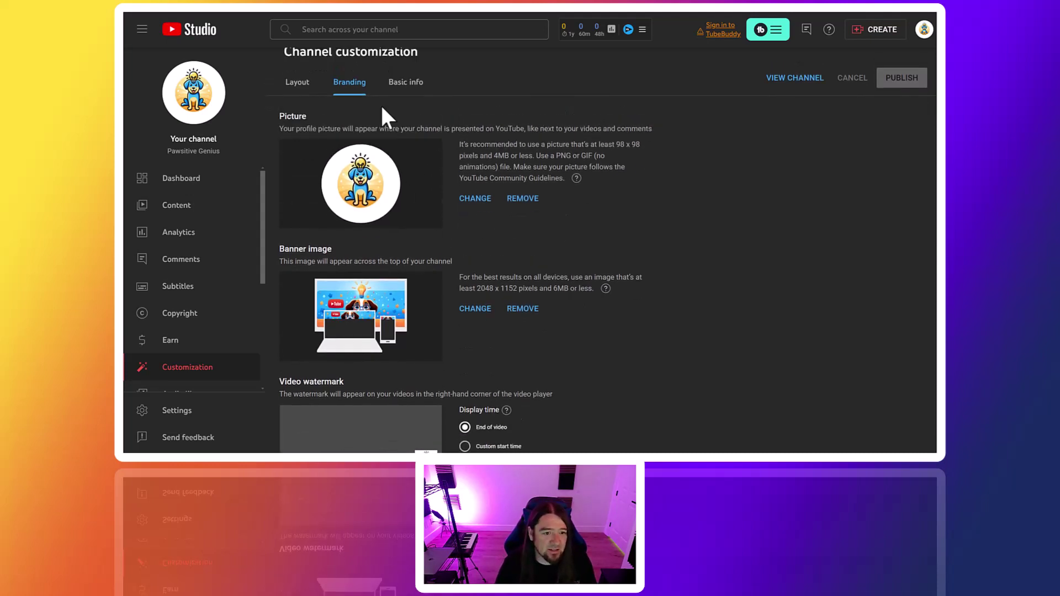
left_click(405, 91)
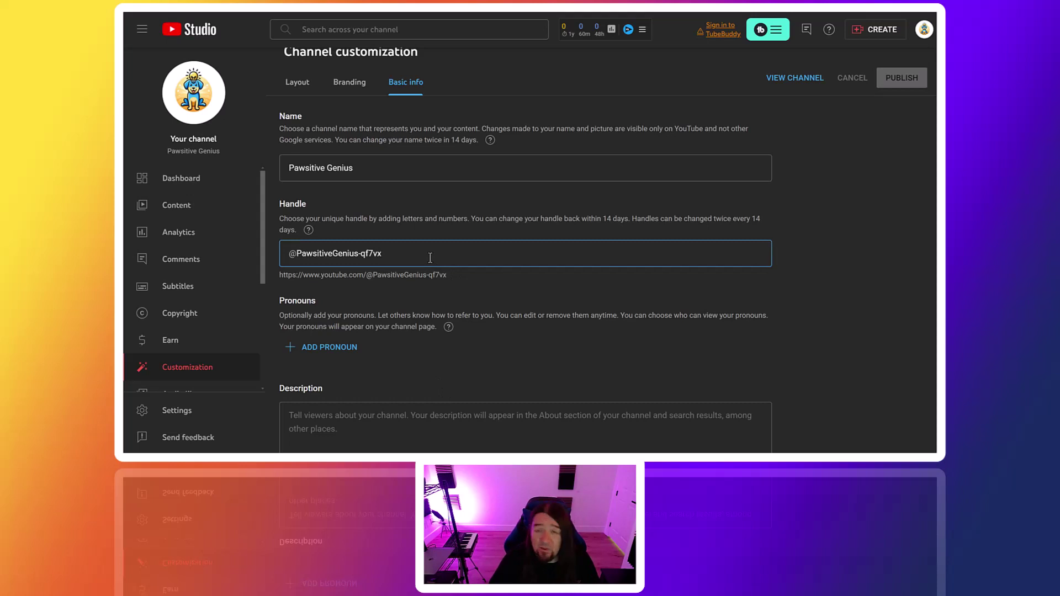
key("BackSpace")
key("BackSpace")
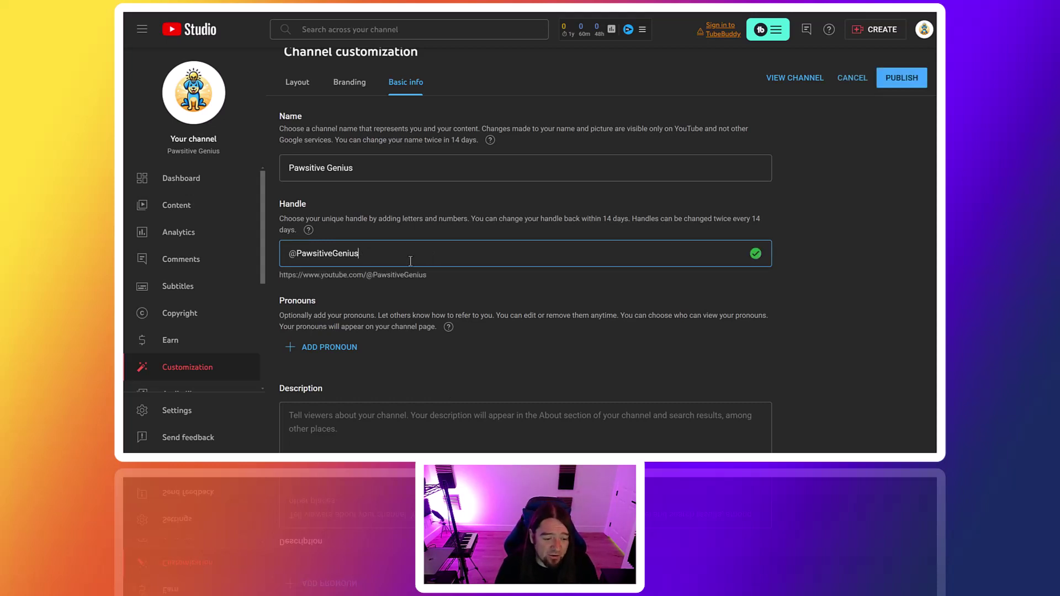
left_click(890, 80)
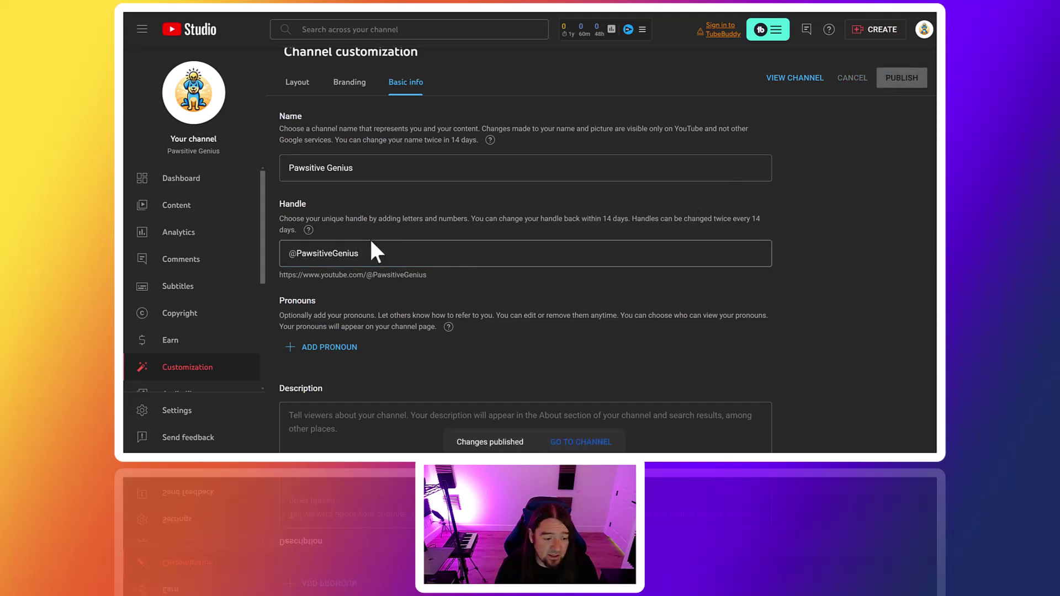
Review the channel's Branding and Layout customization settings.
scroll(433, 279, "down", 3)
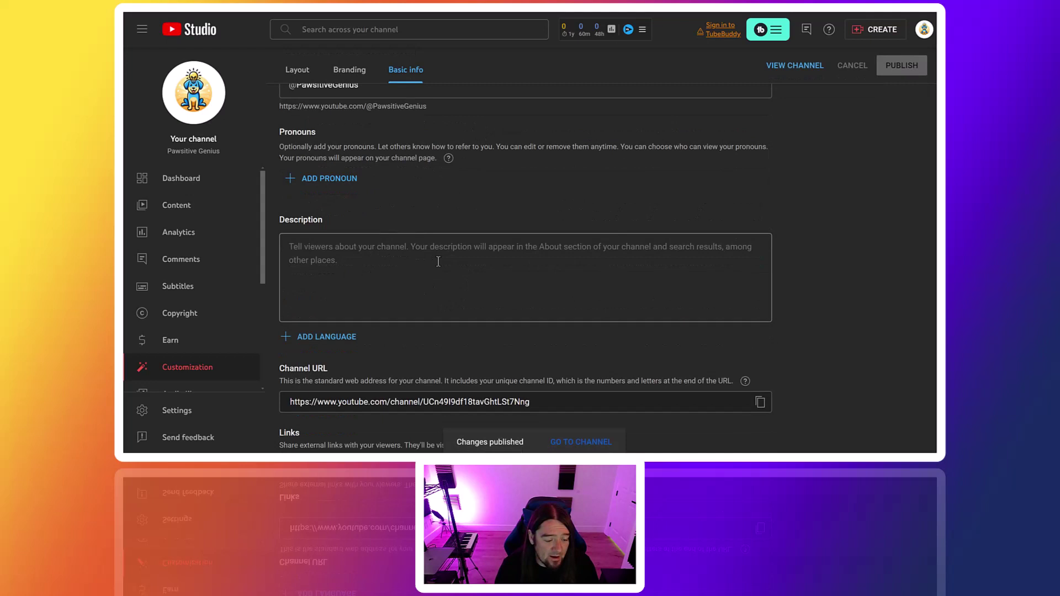
scroll(438, 262, "down", 2)
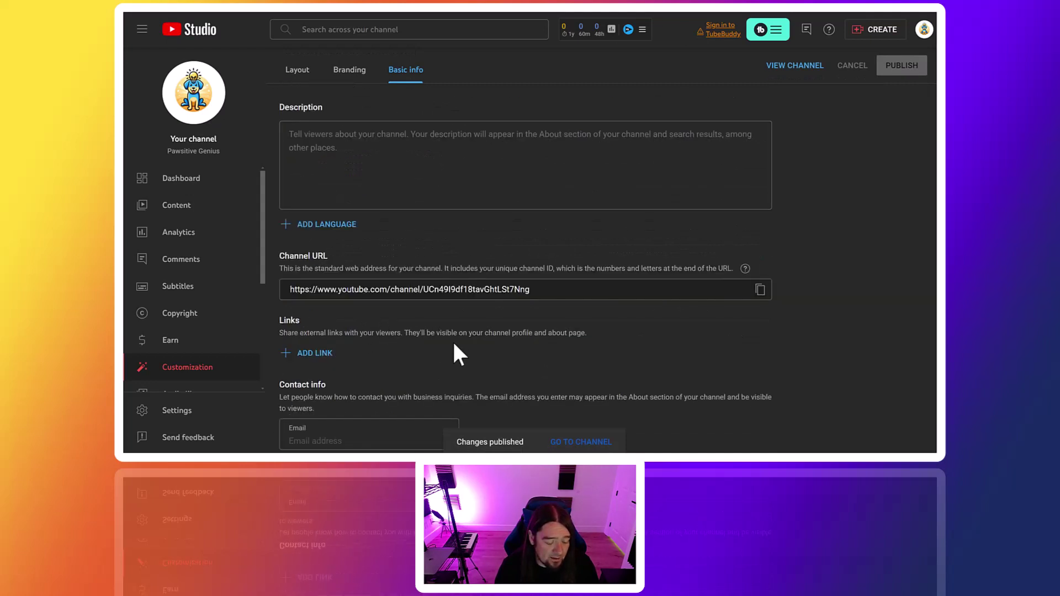
scroll(426, 359, "down", 1)
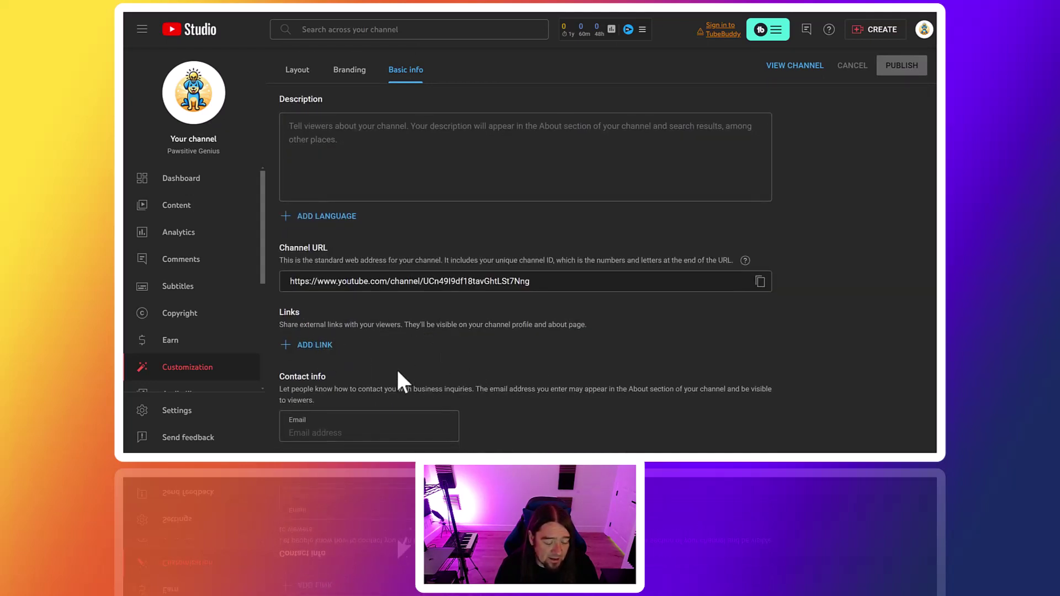
scroll(464, 312, "up", 5)
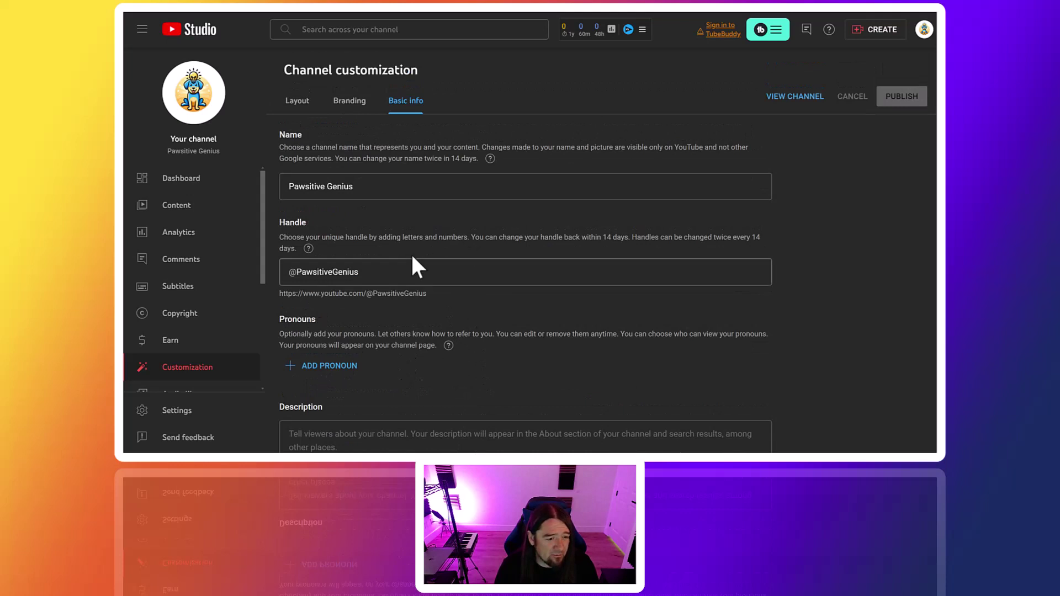
left_click(364, 105)
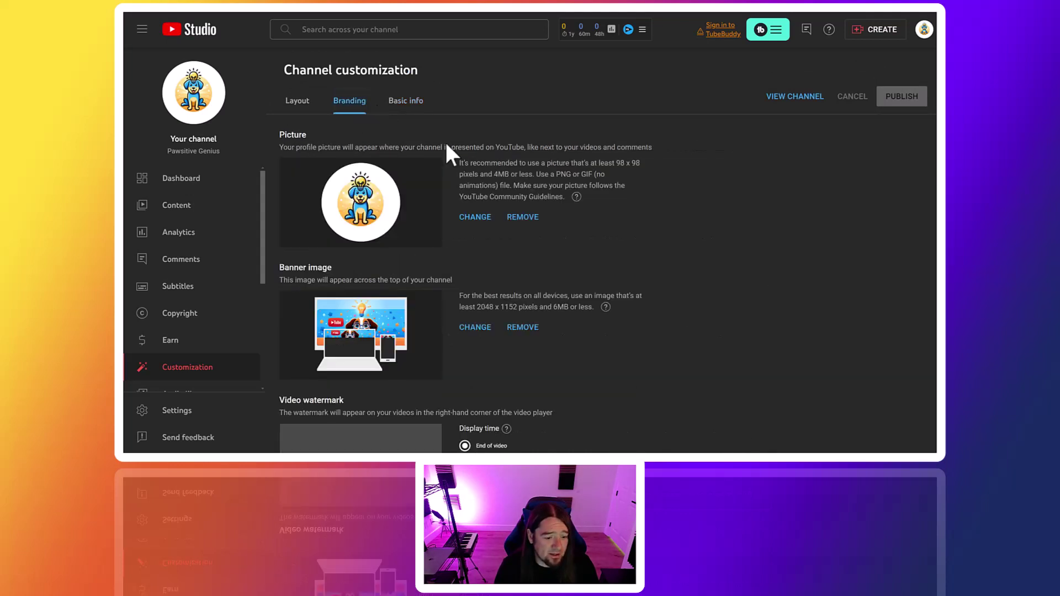
left_click(298, 104)
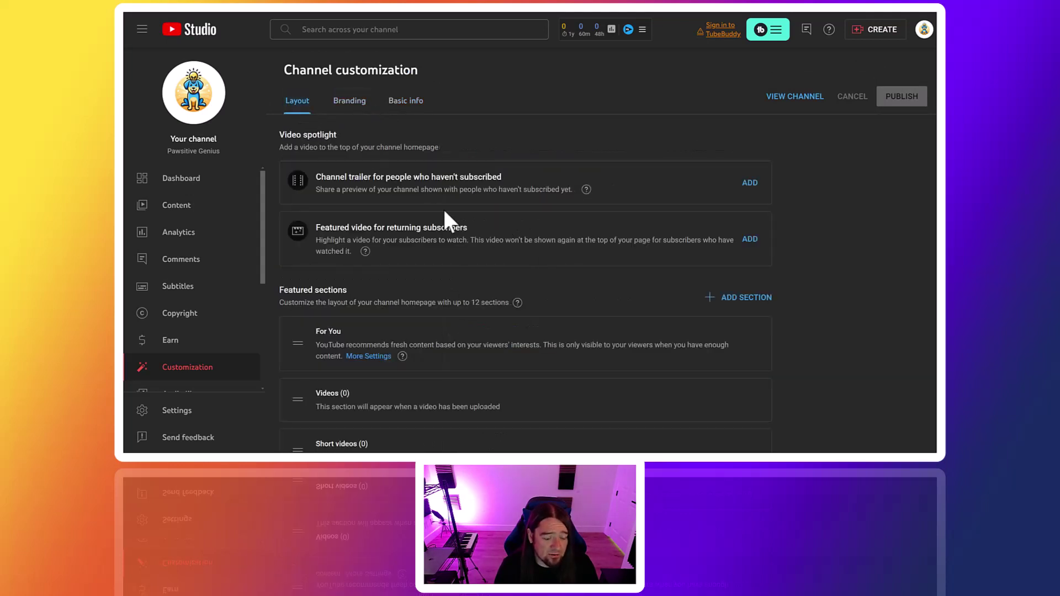
scroll(459, 298, "down", 3)
scroll(465, 301, "up", 3)
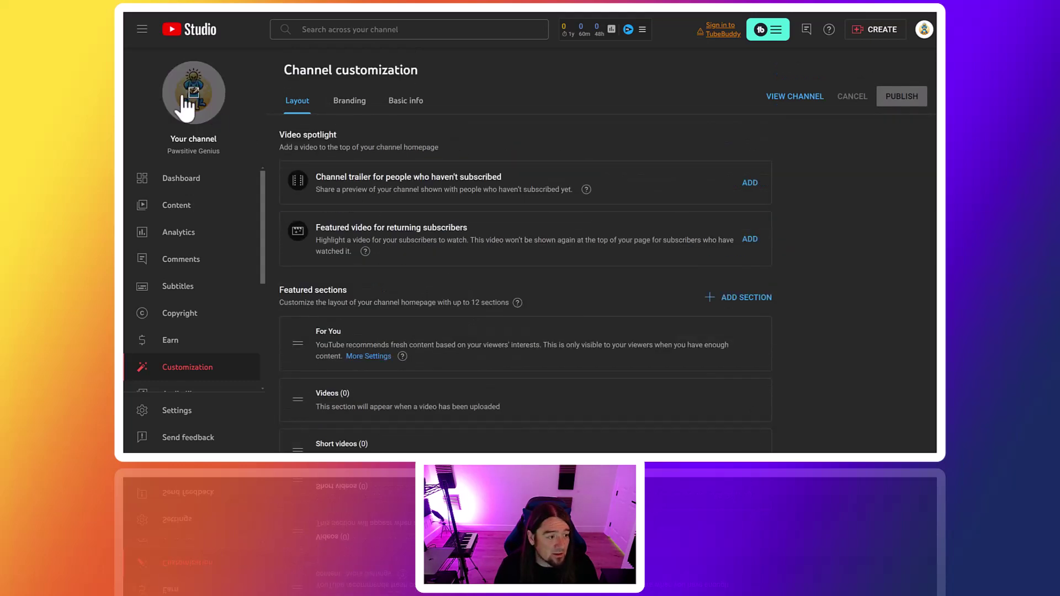
Upload the 'Unlock Your Dogs Genius Intelligence Training Explained!' video file through Create > Upload videos.
left_click(860, 31)
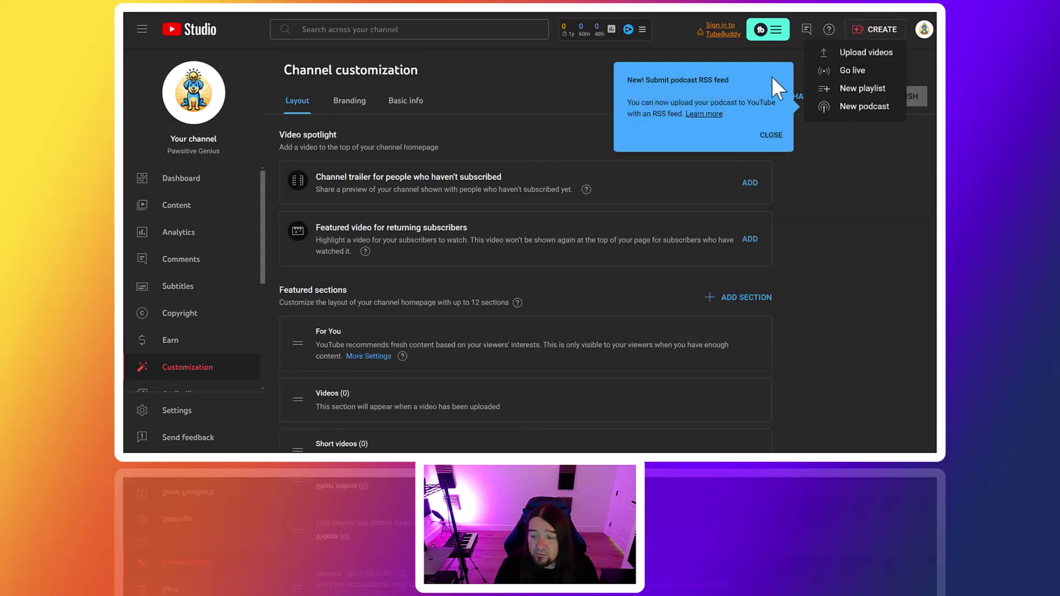
left_click(875, 55)
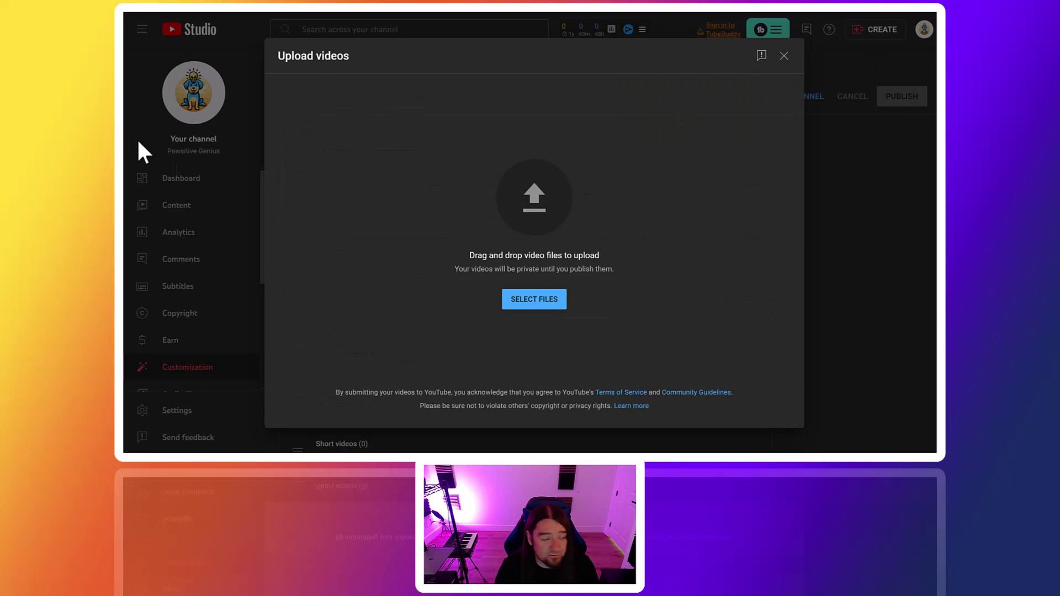
left_click_drag(325, 212, 541, 223)
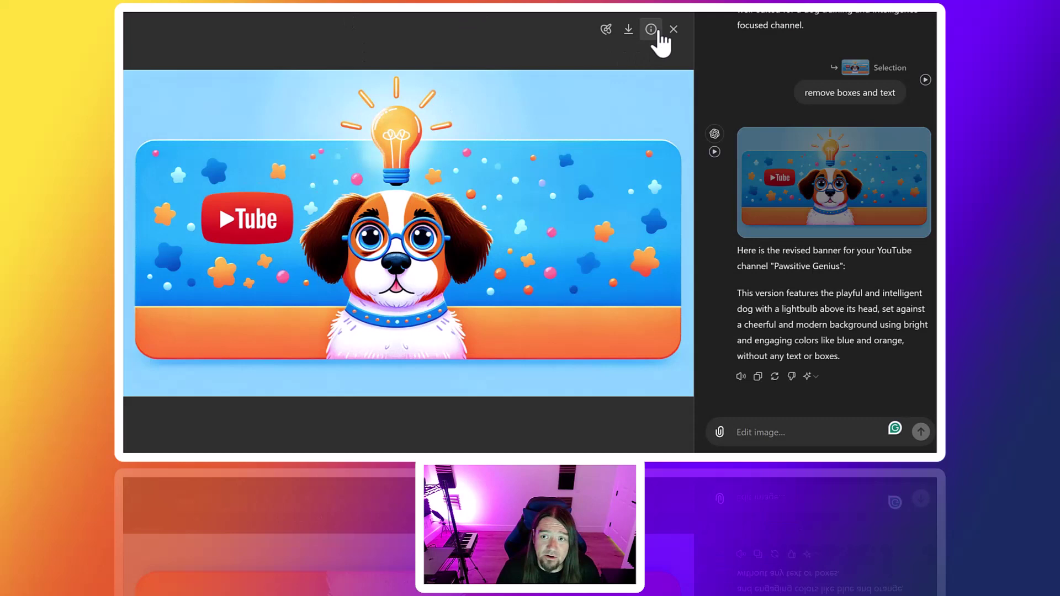
Close the banner viewer and select the Video 2: The Science Behind Dog Brain Training outline.
left_click(674, 29)
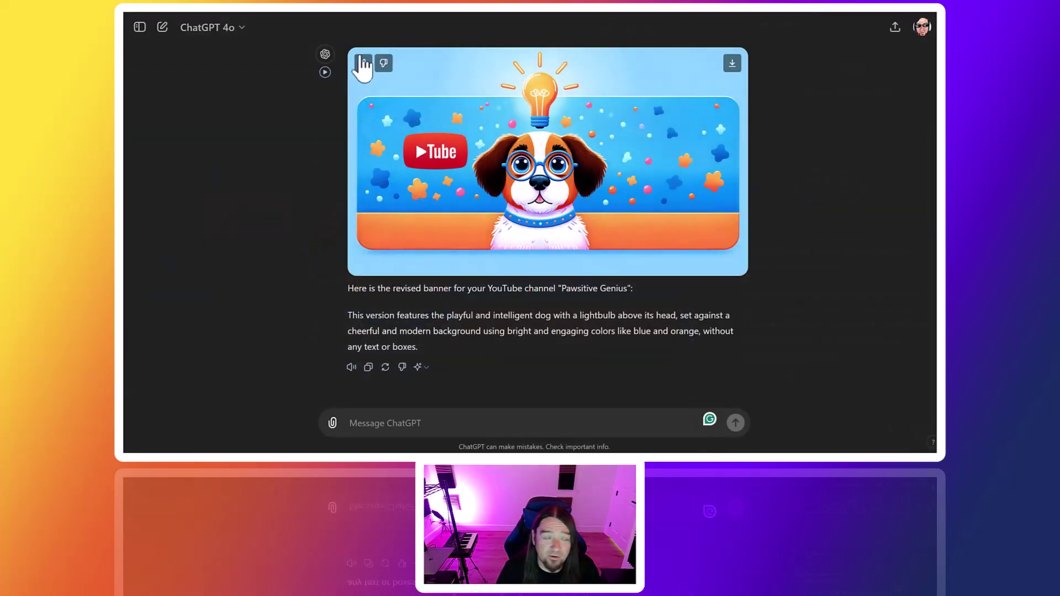
scroll(616, 289, "up", 5)
scroll(616, 288, "up", 15)
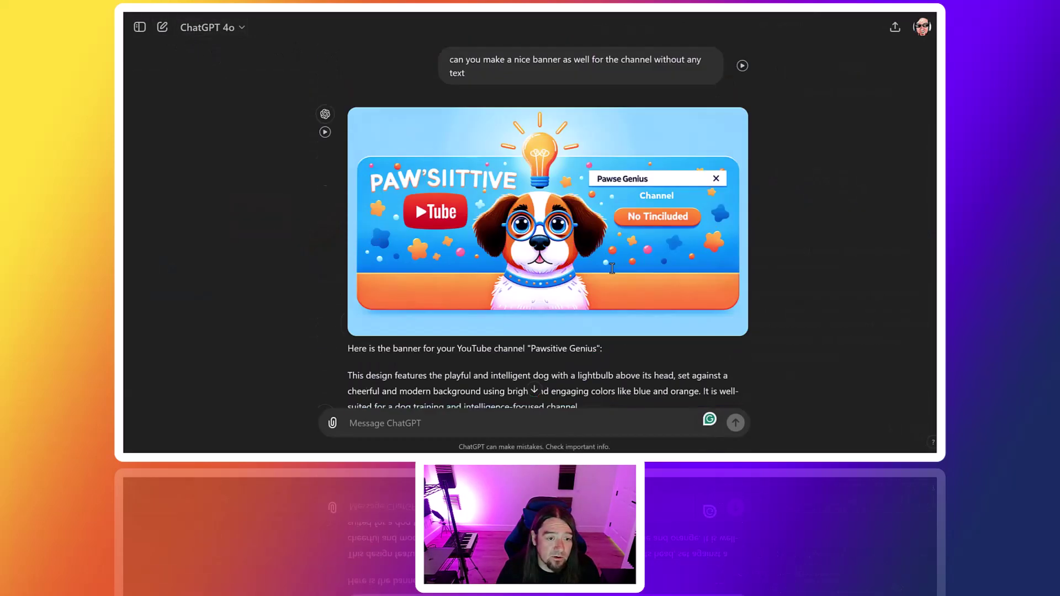
scroll(613, 266, "up", 15)
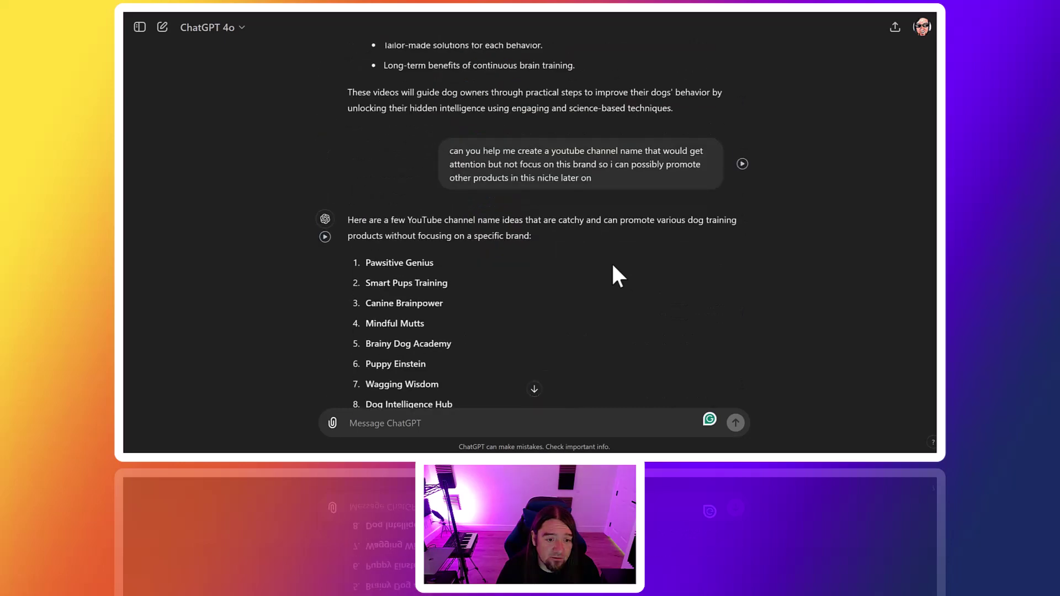
scroll(469, 193, "up", 2)
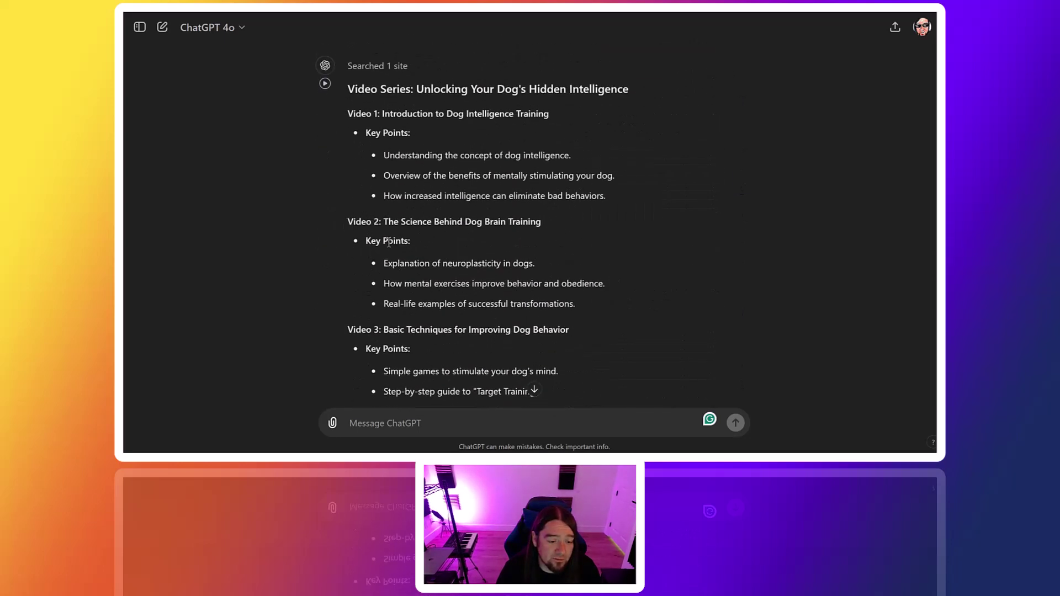
left_click_drag(346, 221, 601, 302)
key("ctrl+c")
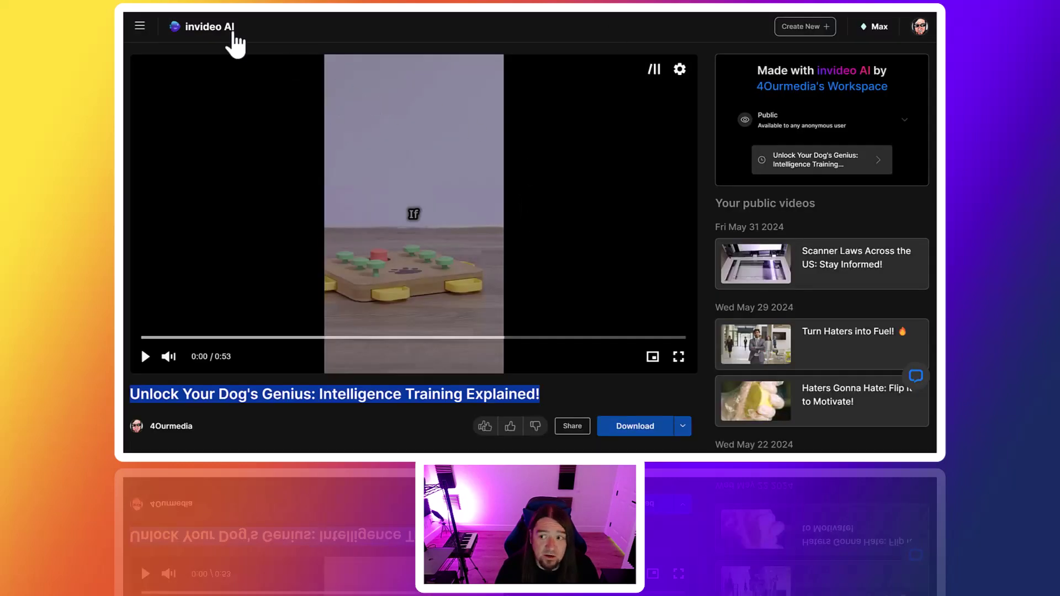
Generate a new invideo AI video from the pasted outline, with the 'Video 2: ' prefix removed.
left_click(802, 28)
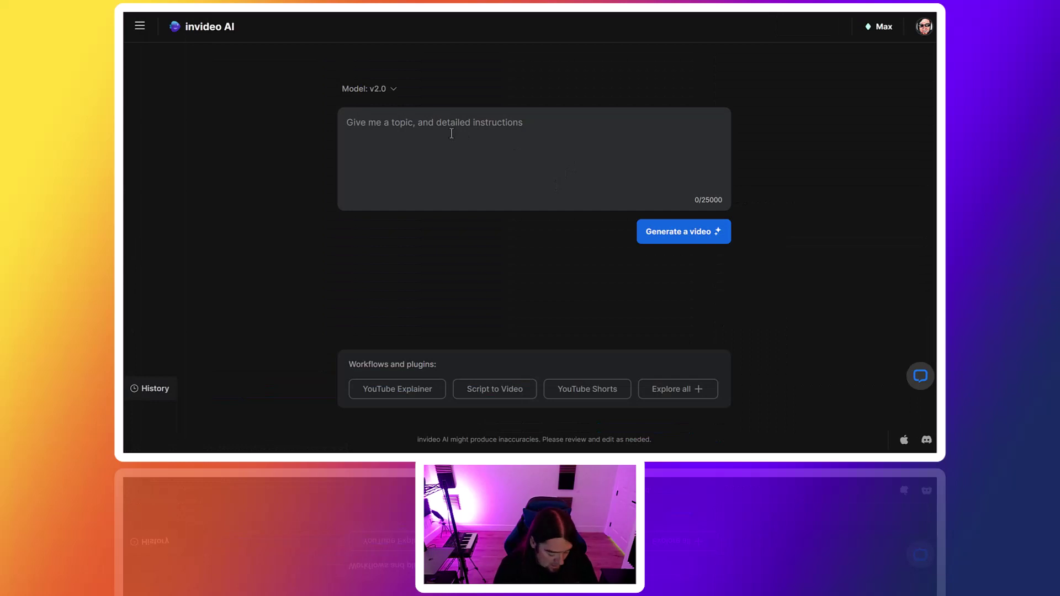
key("ctrl+v")
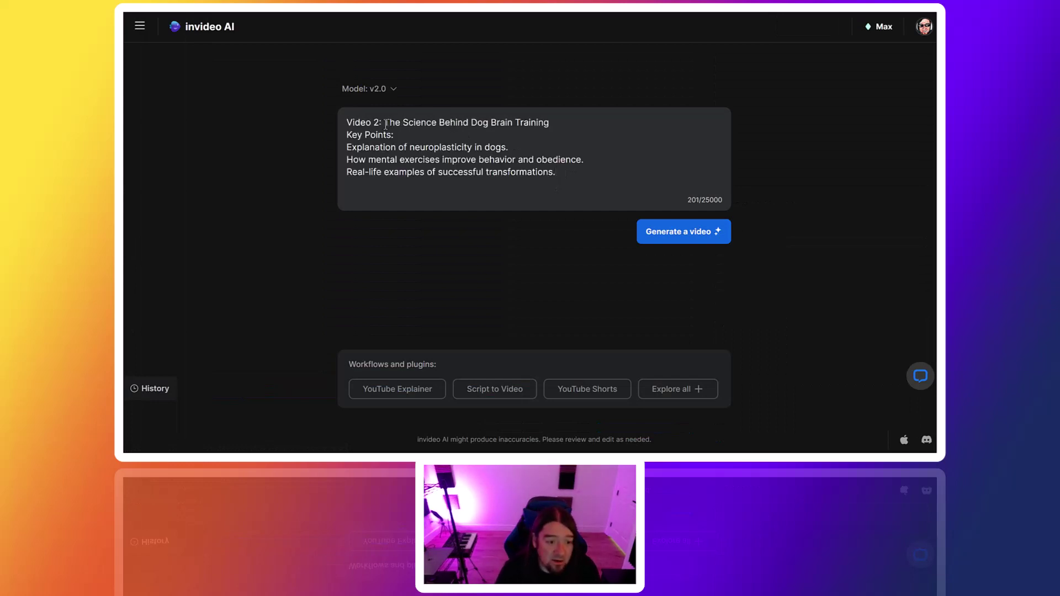
key("BackSpace")
key("BackSpace")
key("BackSpace")
key("BackSpace")
key("BackSpace")
key("BackSpace")
key("BackSpace")
key("BackSpace")
key("BackSpace")
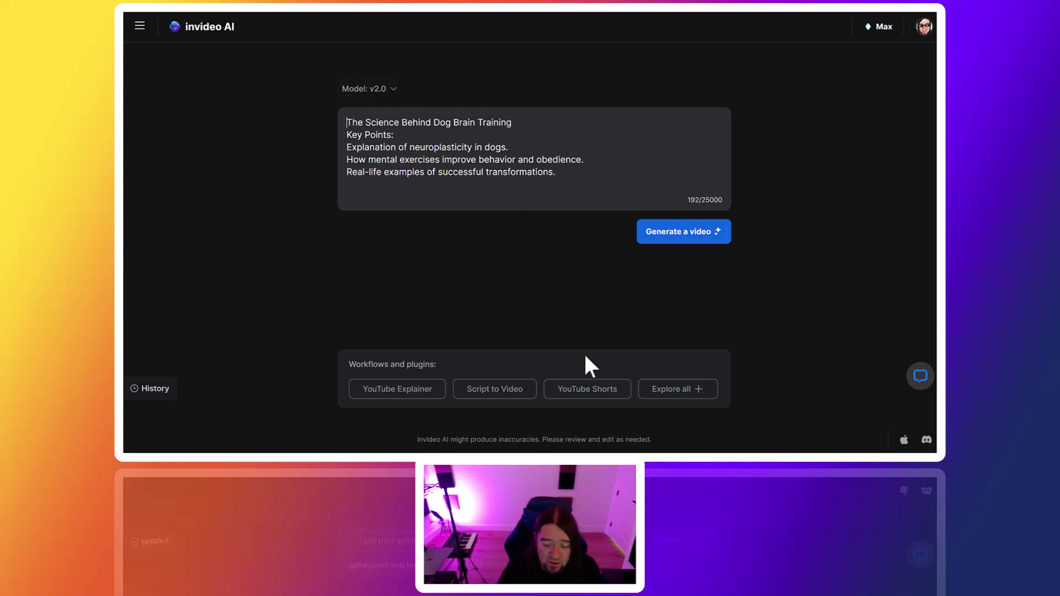
left_click(699, 246)
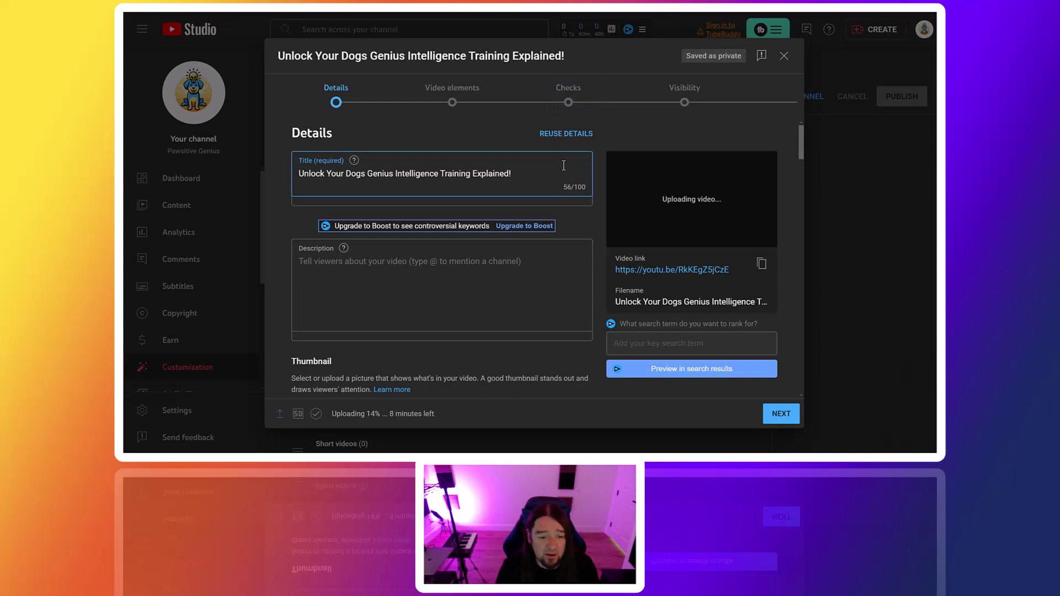
scroll(475, 216, "down", 3)
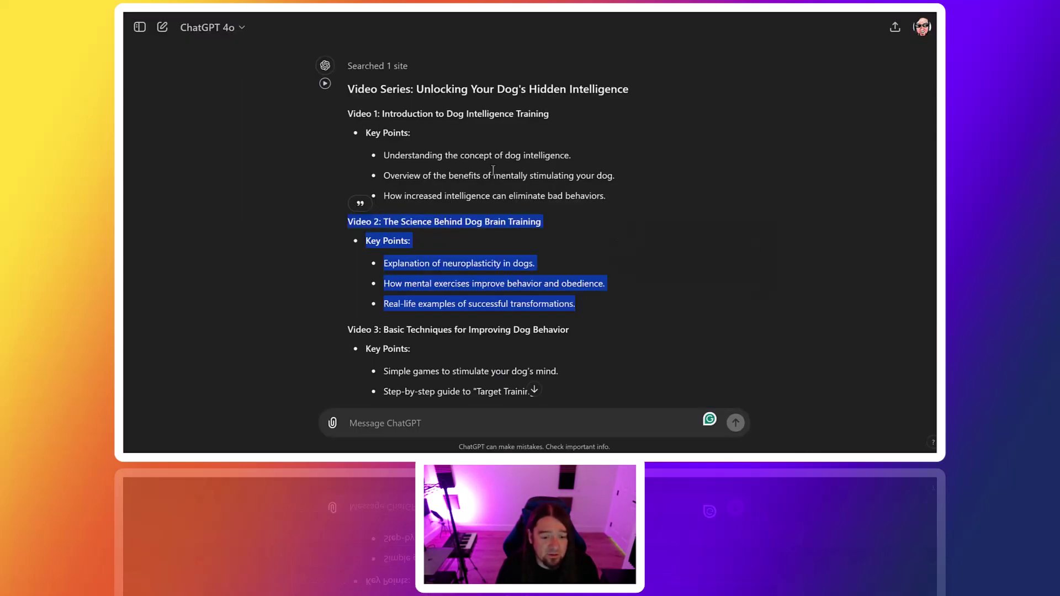
scroll(526, 239, "down", 15)
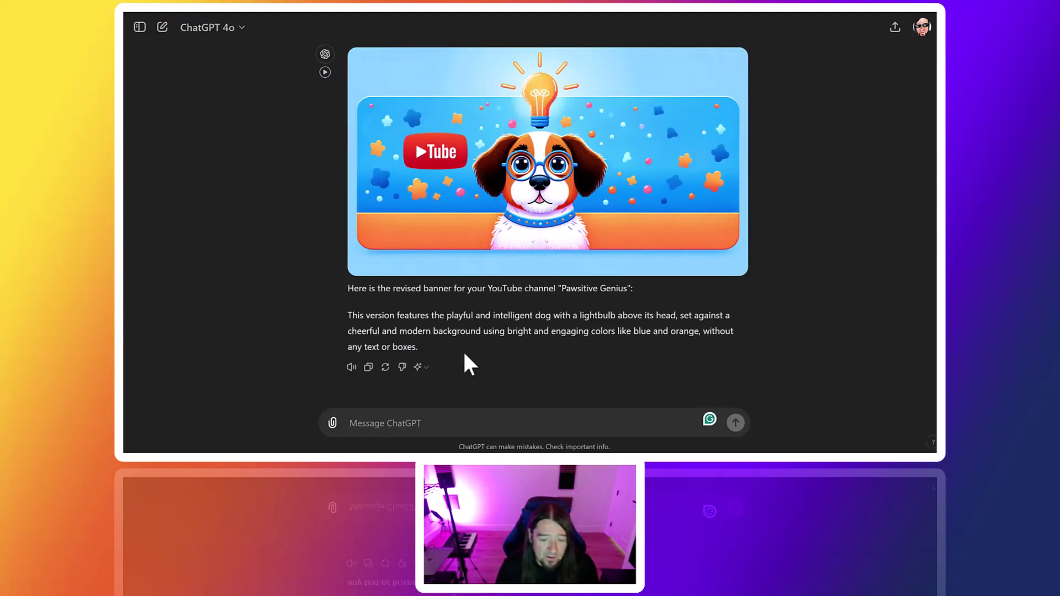
Ask ChatGPT 'can you give me a good thumbnail for the first video'.
type("c")
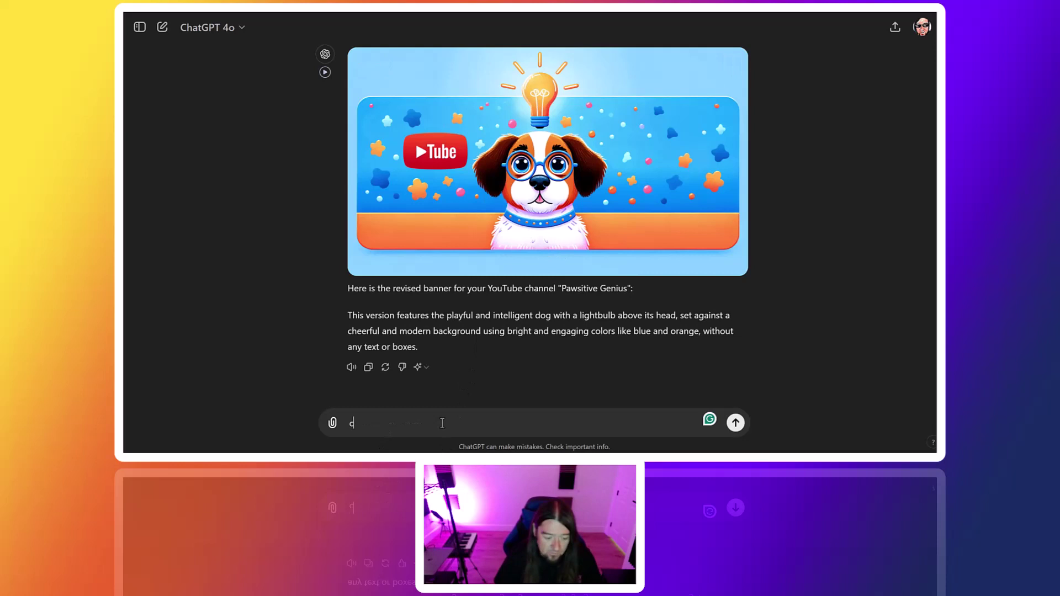
type("an you give me a go")
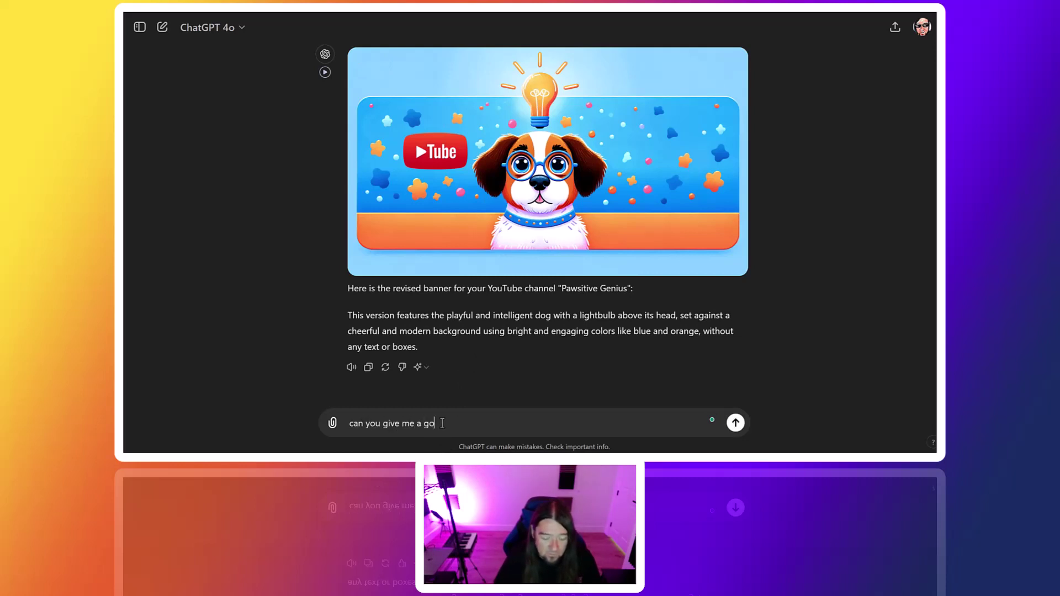
type("od thumbnail")
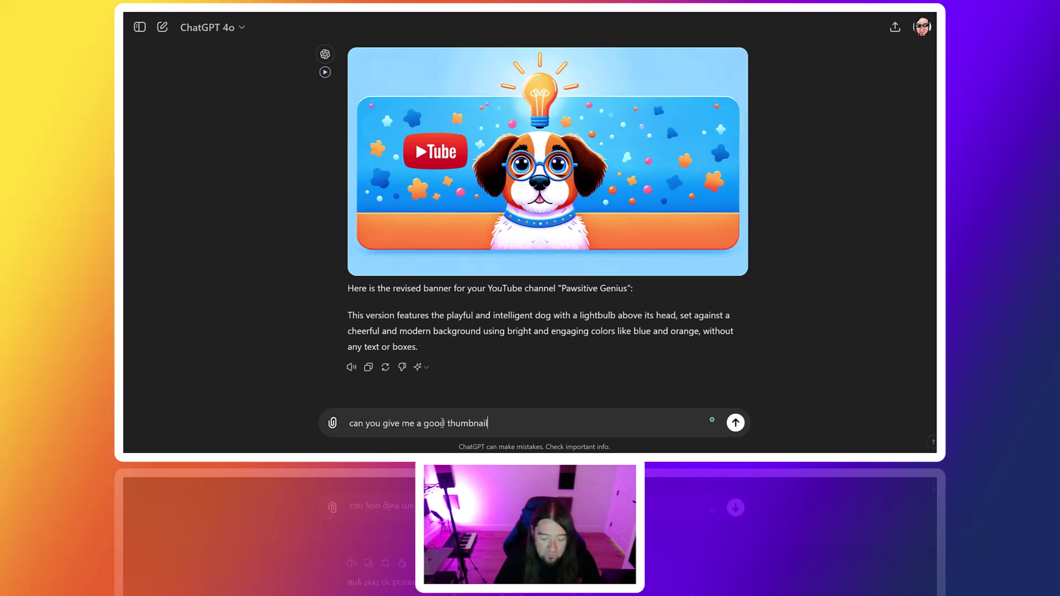
type(" for the first")
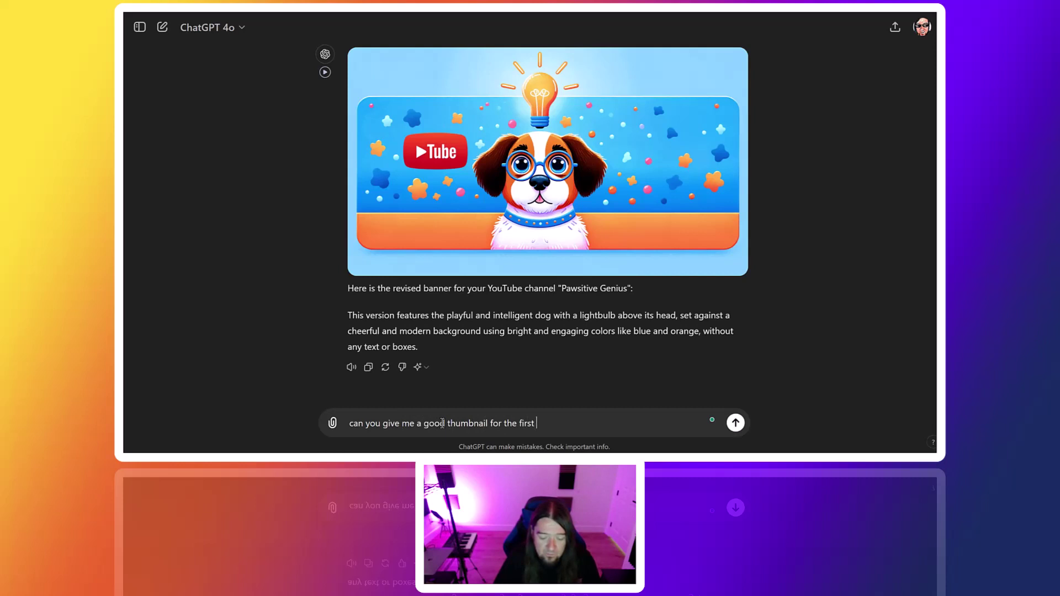
type(" video")
key("Return")
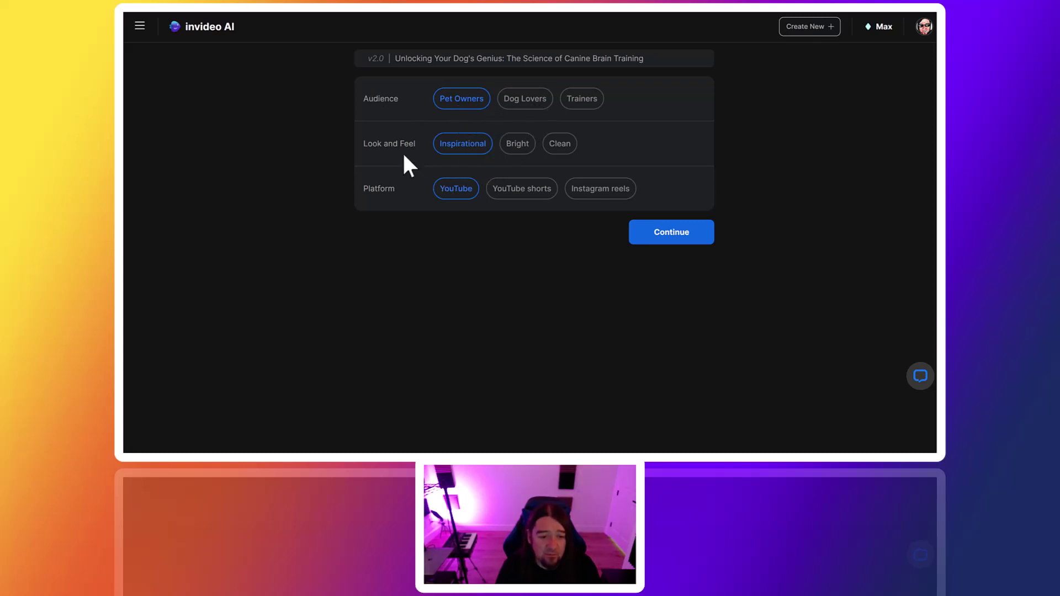
Choose the Bright look with YouTube as platform and continue to video generation.
left_click(522, 149)
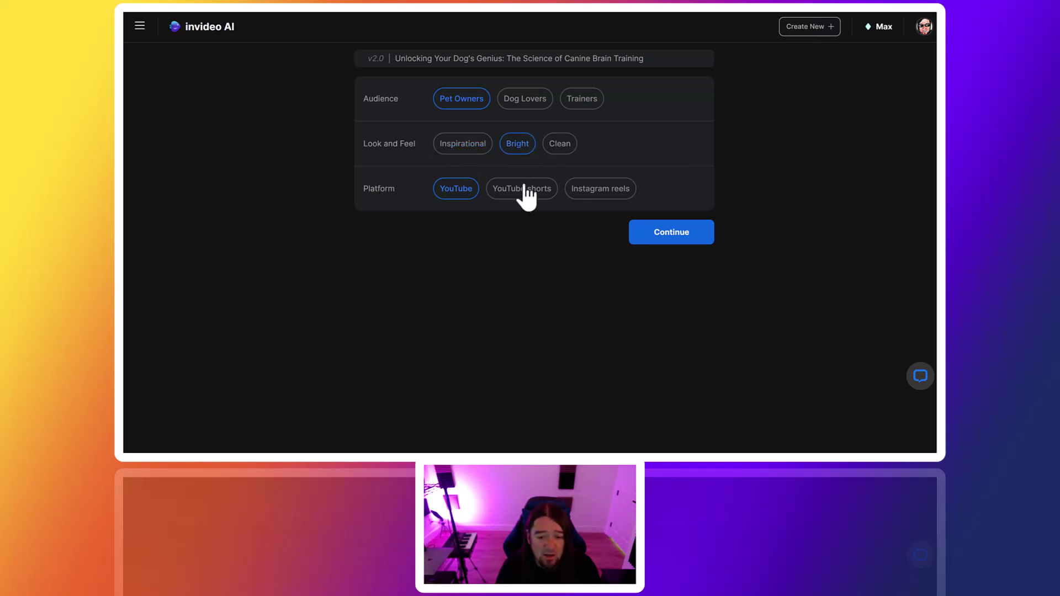
left_click(526, 186)
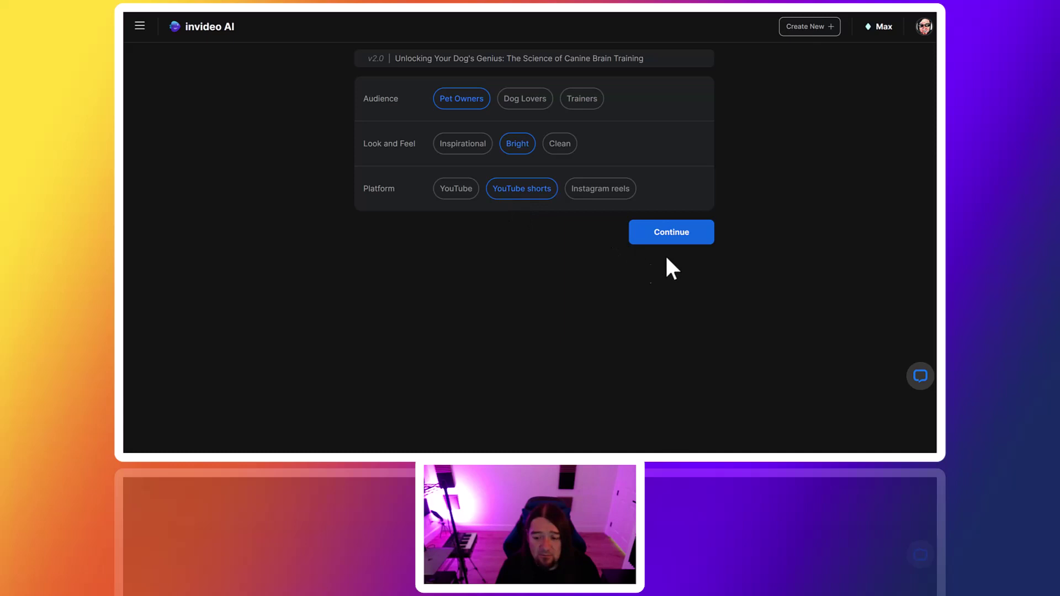
left_click(457, 191)
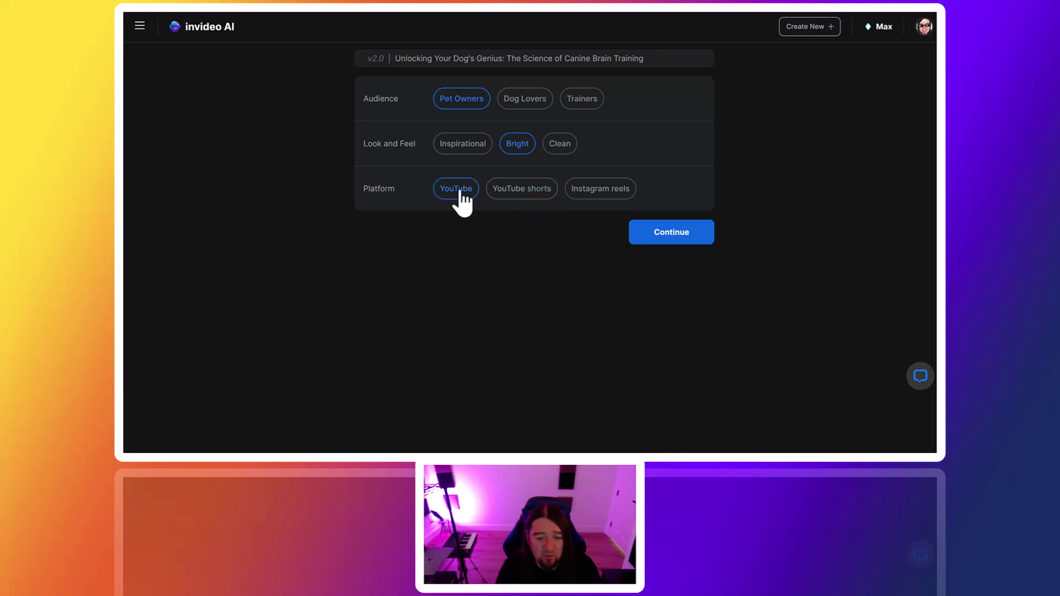
left_click(673, 235)
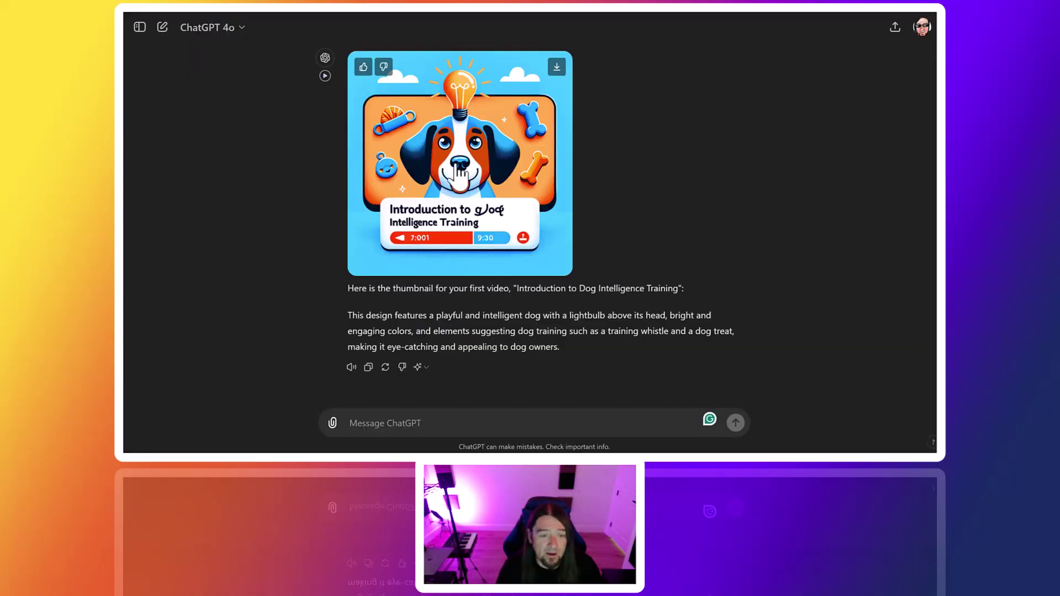
View the Introduction to Dog Intelligence Training thumbnail full size and mark out its image area.
left_click(566, 210)
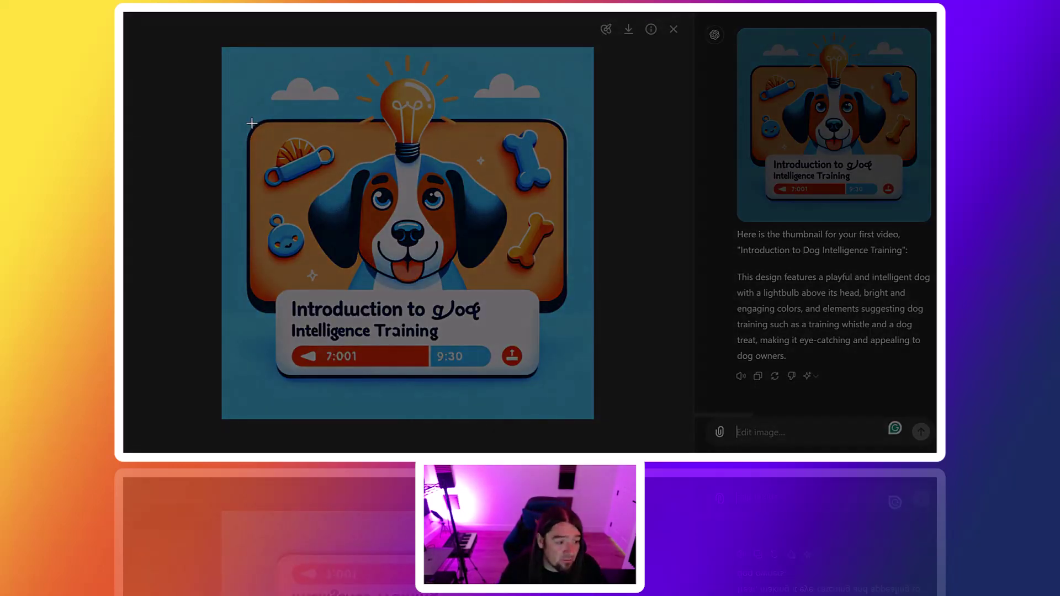
left_click_drag(260, 131, 550, 288)
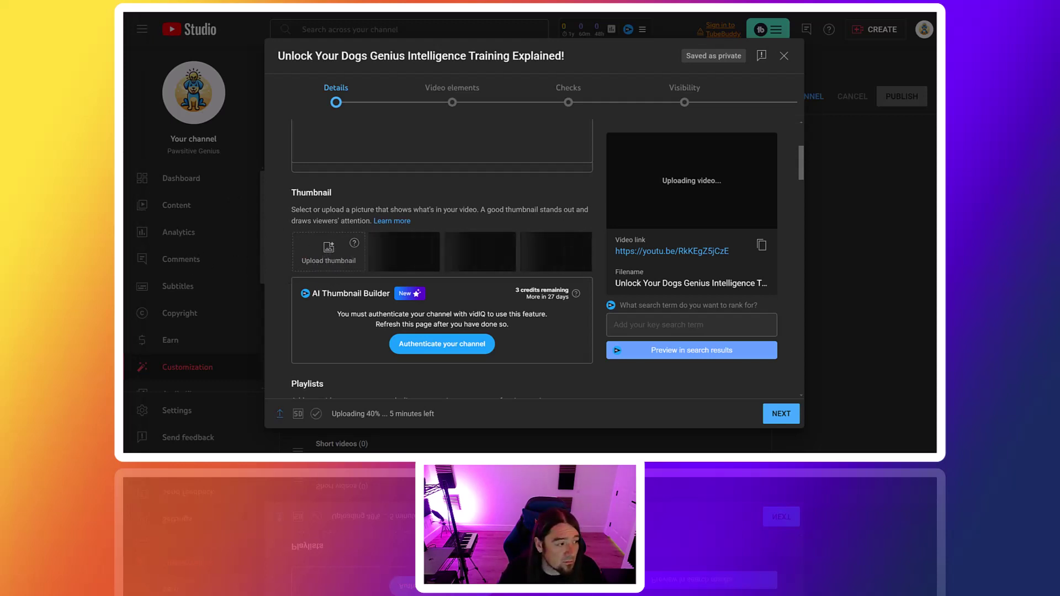
left_click(333, 257)
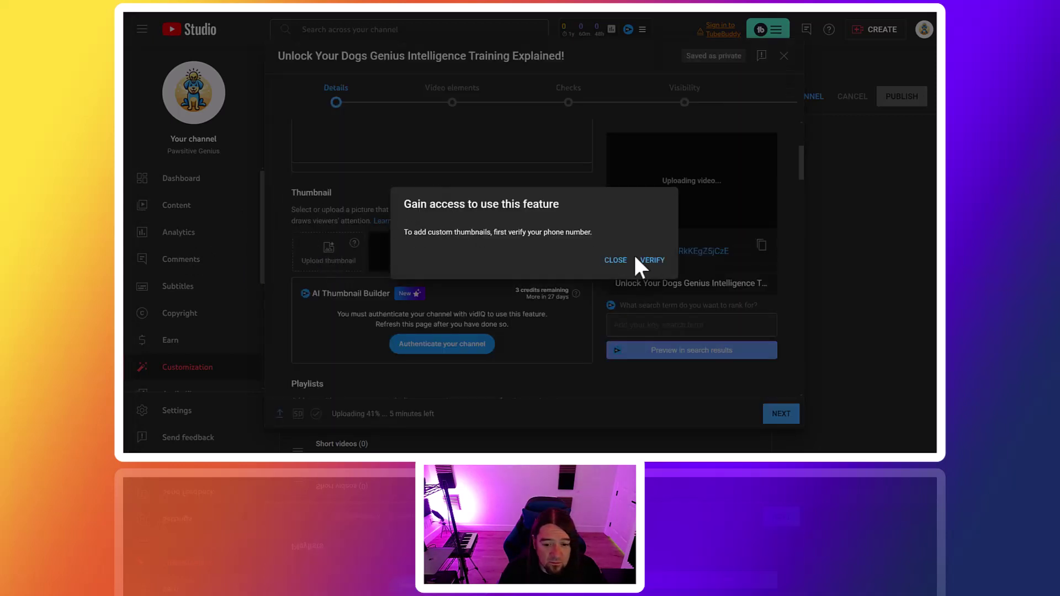
left_click(615, 260)
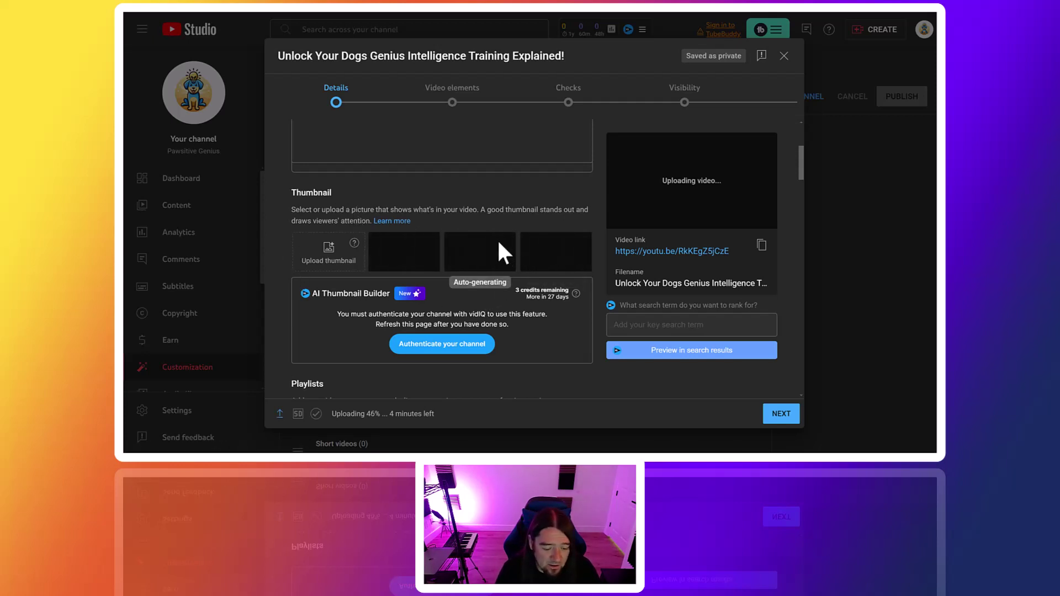
Mark the video as not made for kids and not altered content.
scroll(513, 306, "down", 1)
scroll(515, 319, "down", 3)
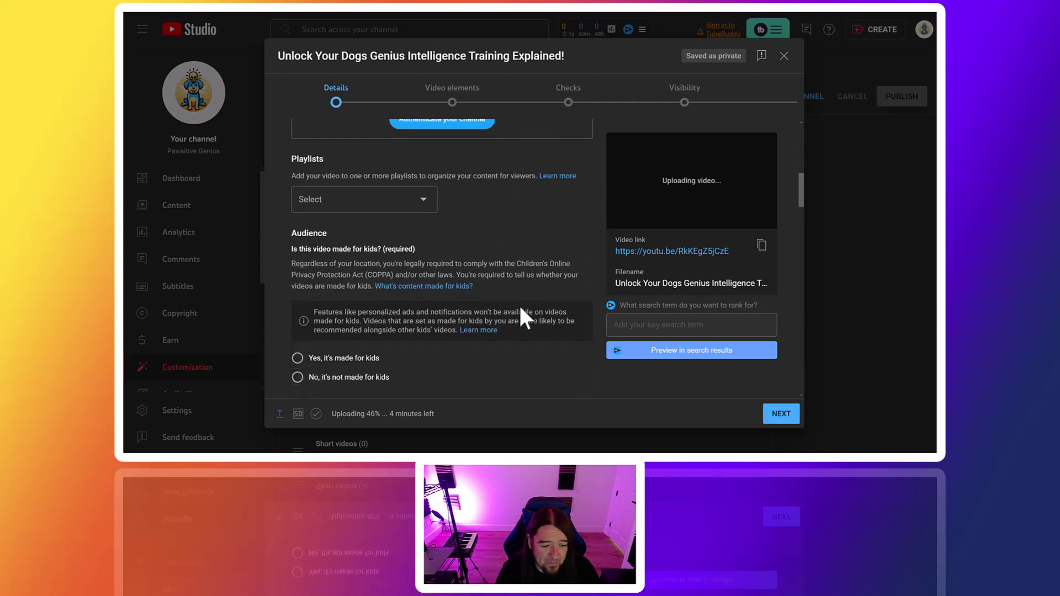
scroll(437, 287, "down", 1)
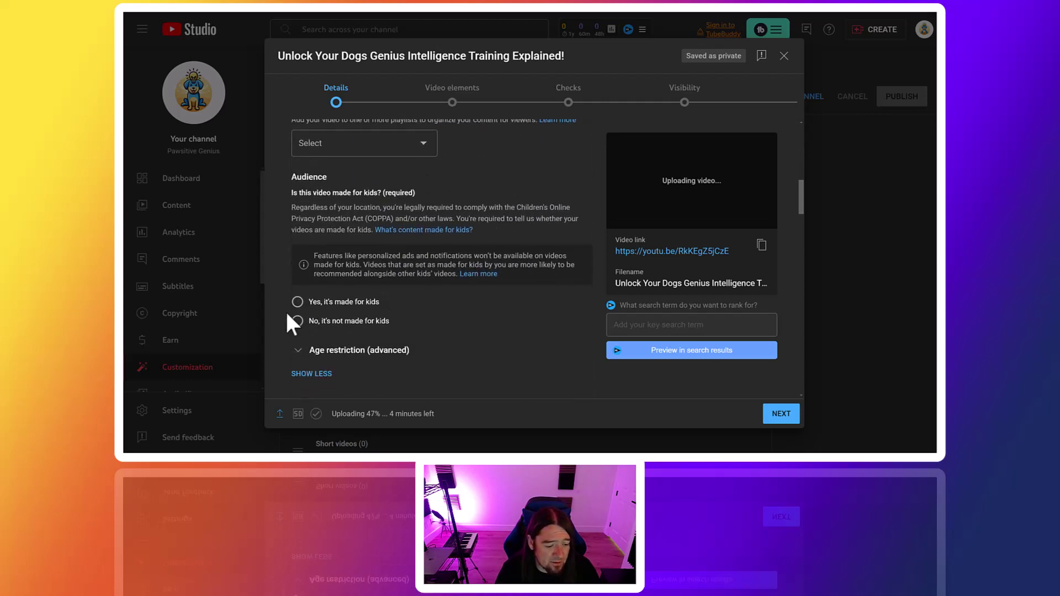
left_click(297, 321)
scroll(494, 313, "down", 5)
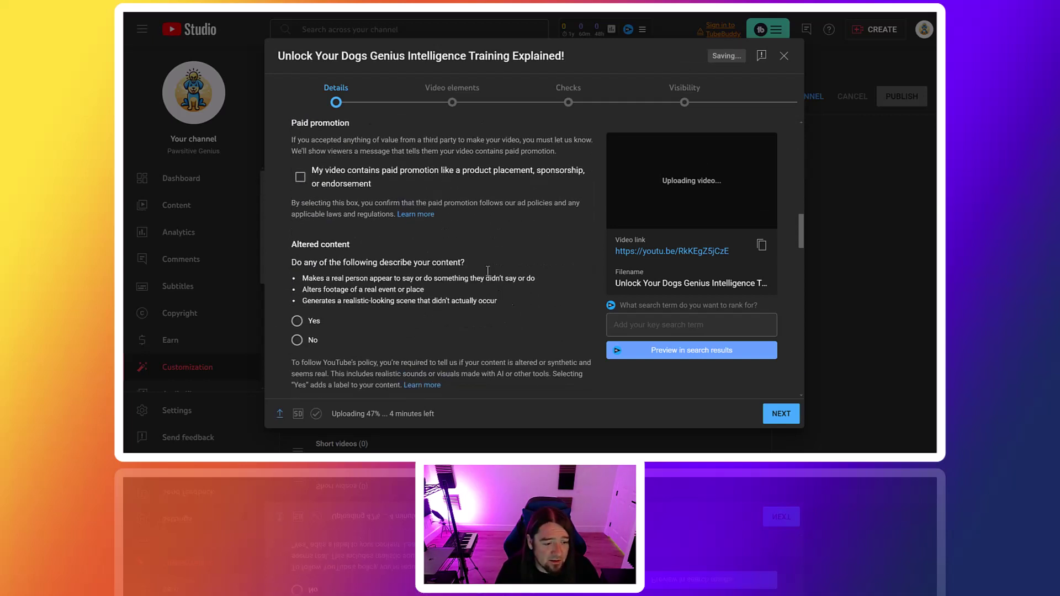
left_click(297, 340)
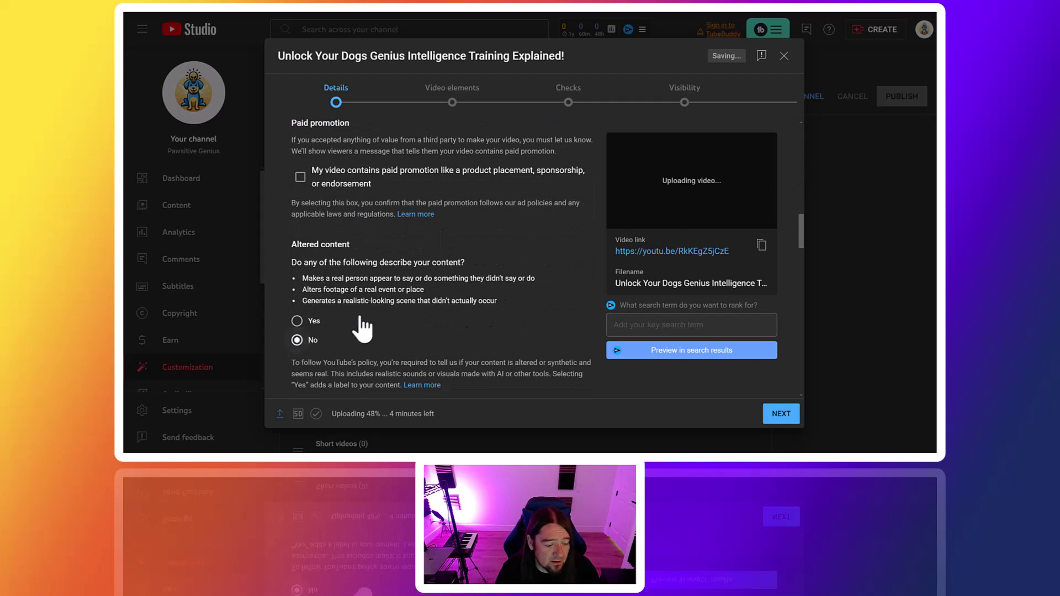
Add tags: how to stop dogs from chewing, best dog trainer in australia, best dog trainers on youtube.
scroll(376, 254, "down", 3)
scroll(383, 239, "down", 6)
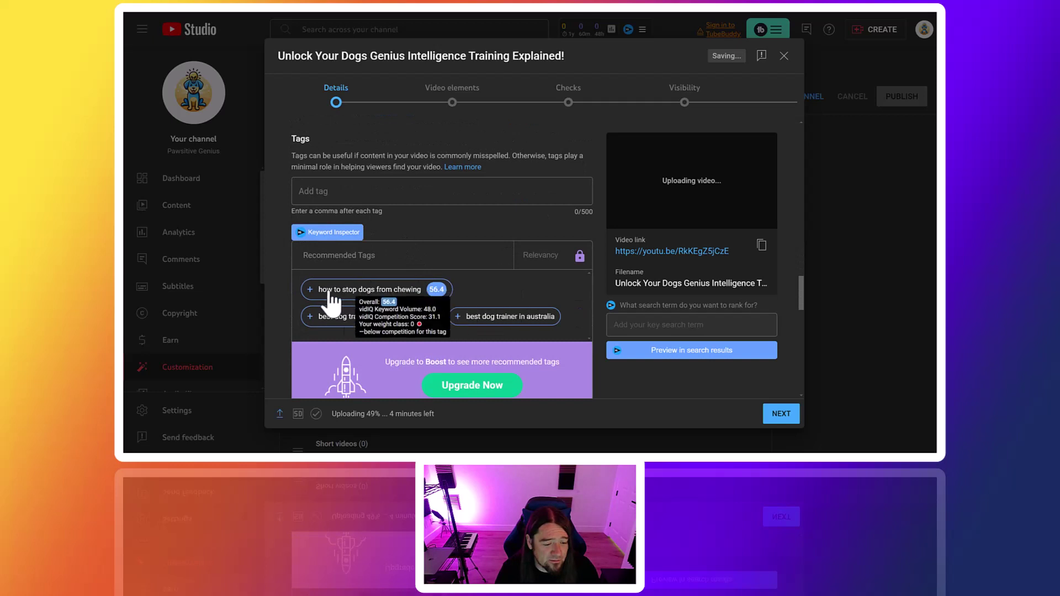
left_click(309, 294)
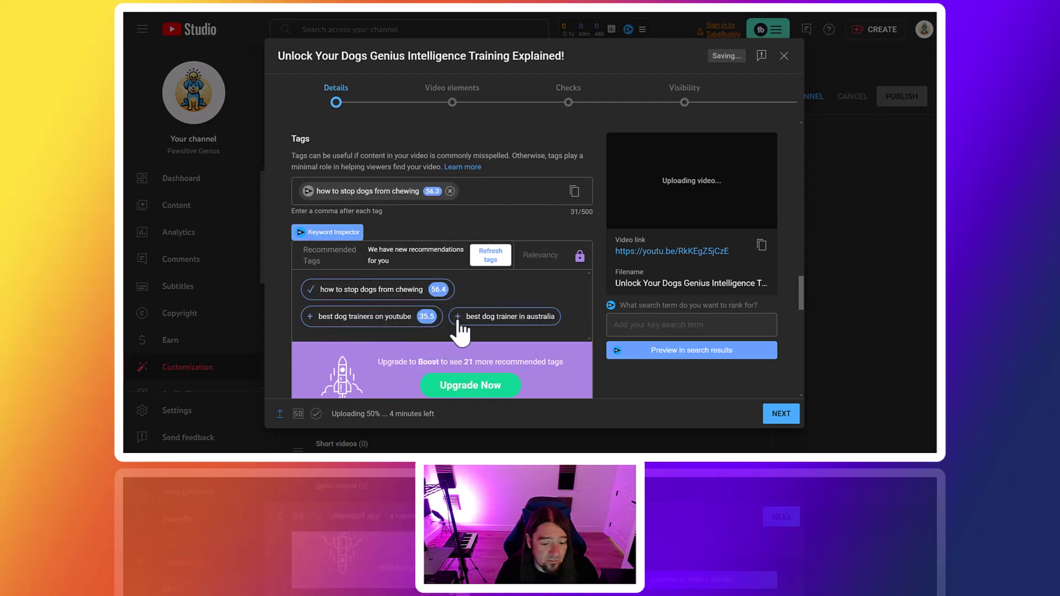
left_click(458, 318)
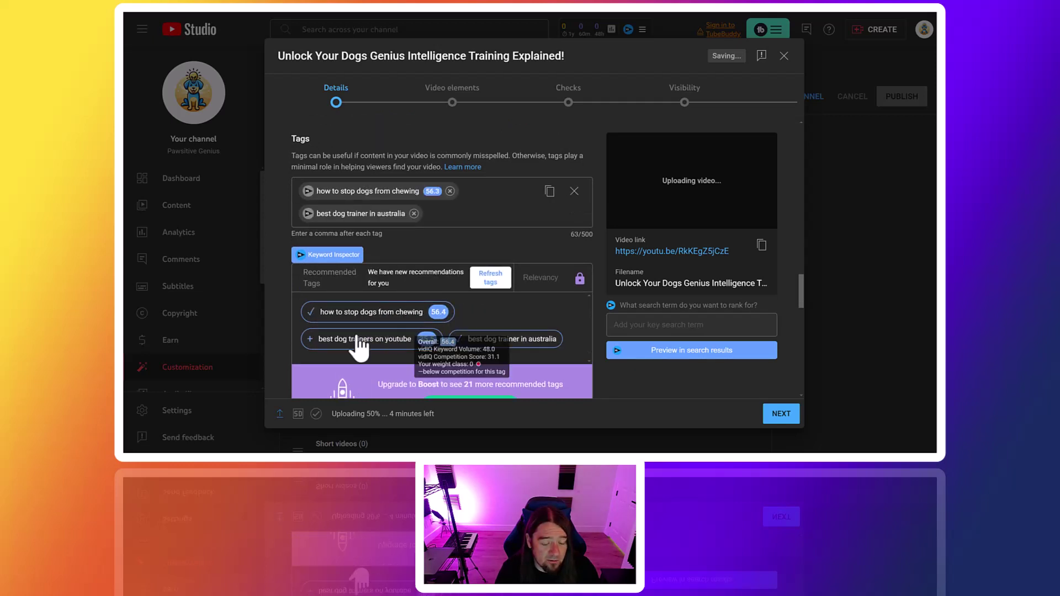
left_click(394, 338)
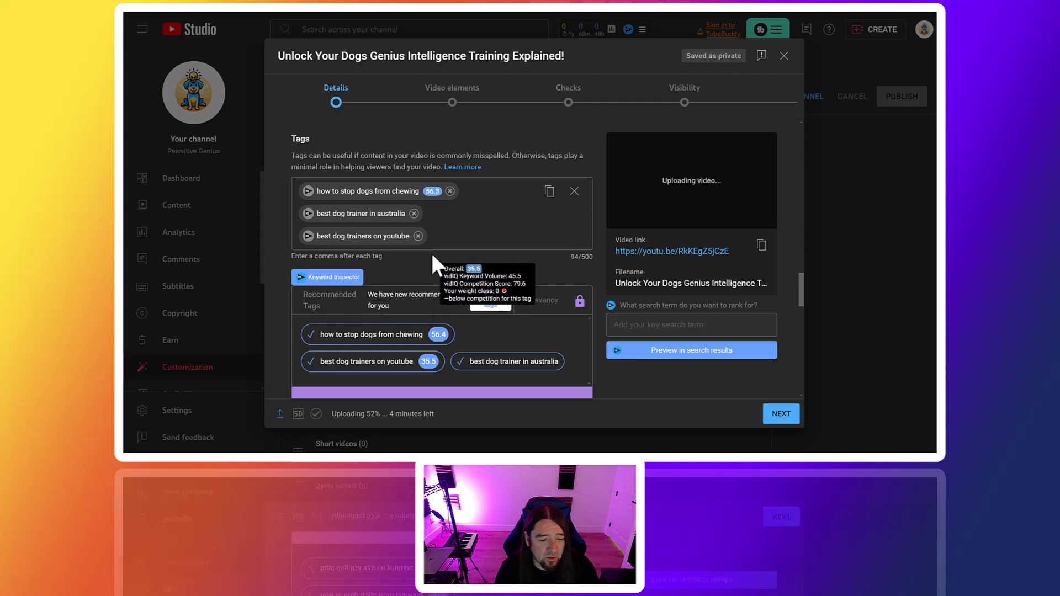
Set the video language to English and the recording date to Jun 3, 2024.
scroll(497, 233, "down", 3)
scroll(480, 243, "down", 2)
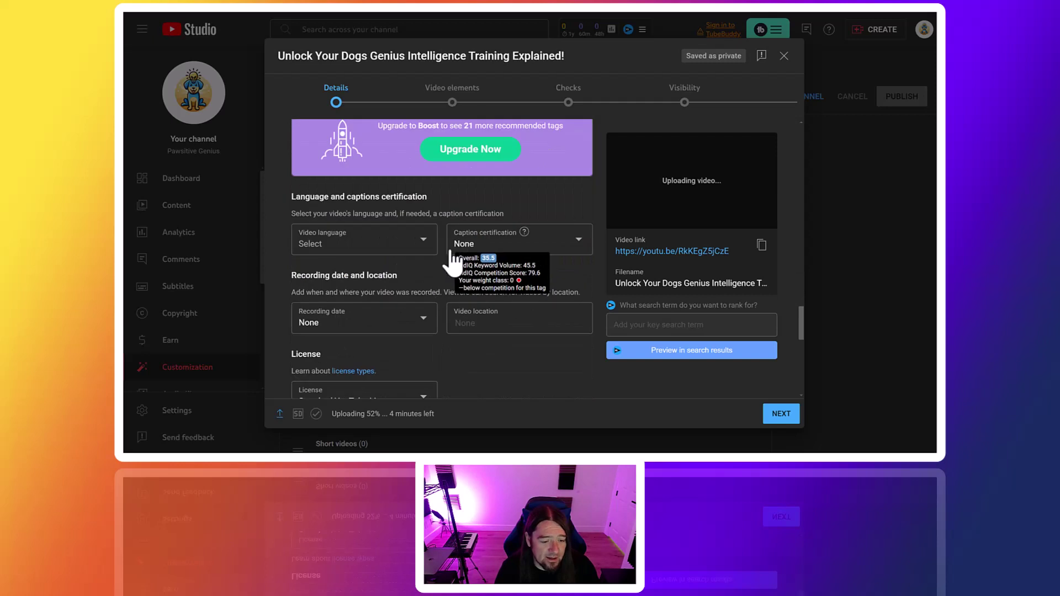
left_click(393, 243)
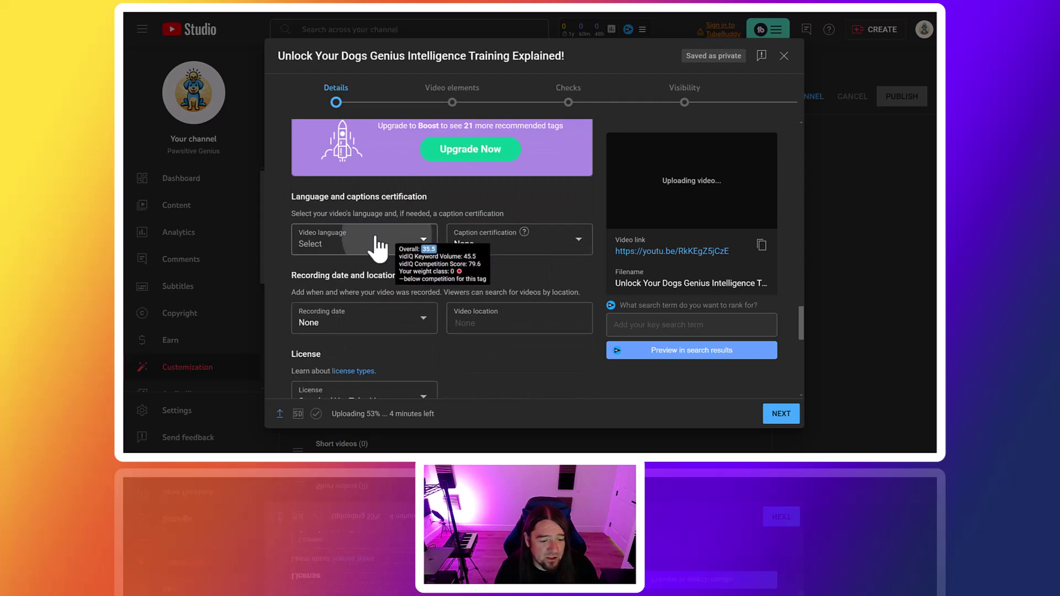
left_click(426, 246)
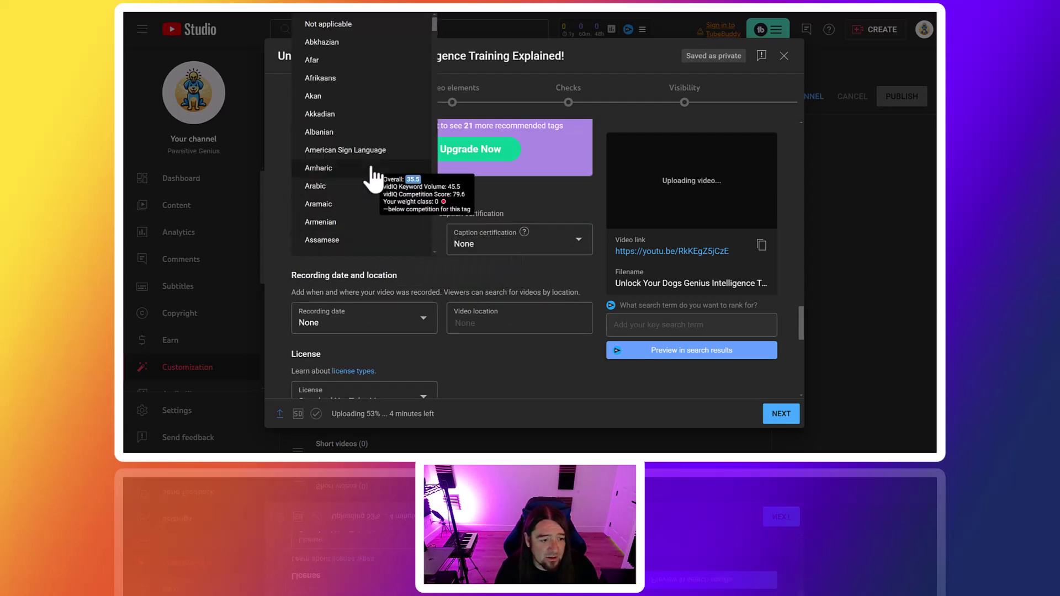
scroll(368, 178, "down", 5)
scroll(362, 177, "down", 10)
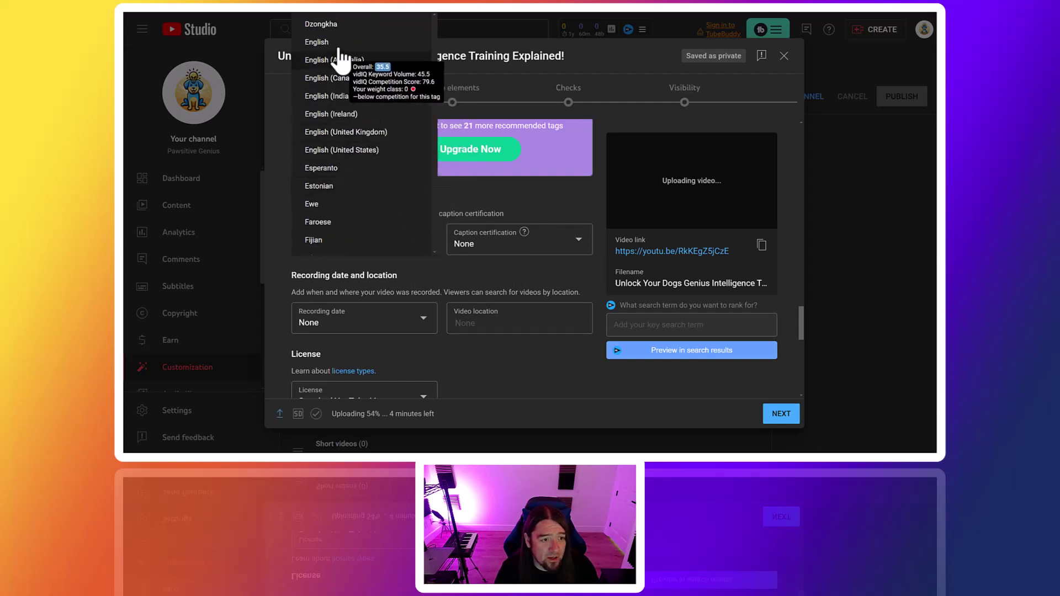
left_click(342, 50)
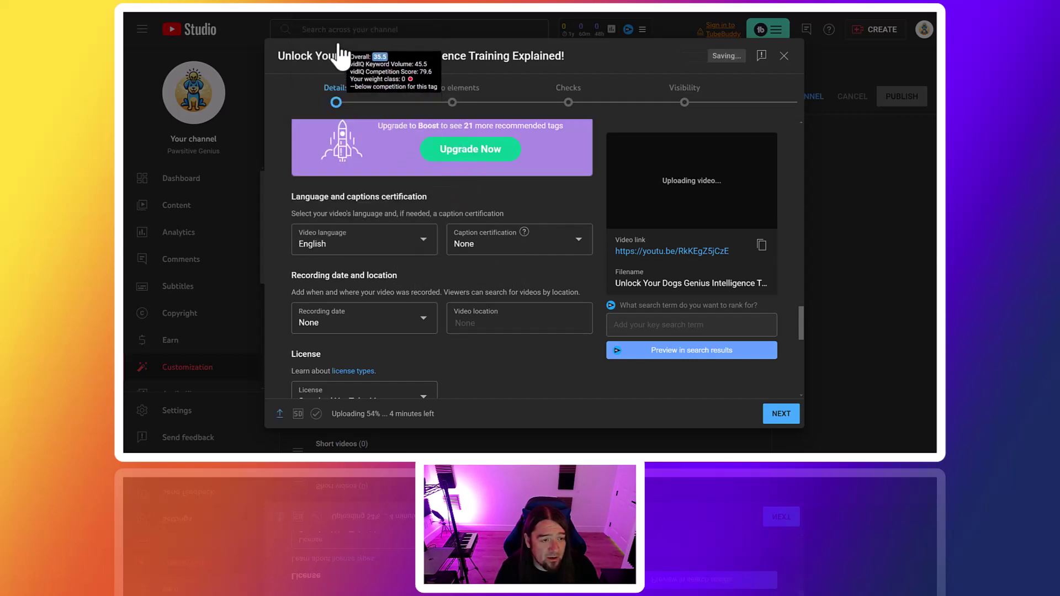
left_click(429, 326)
left_click(326, 218)
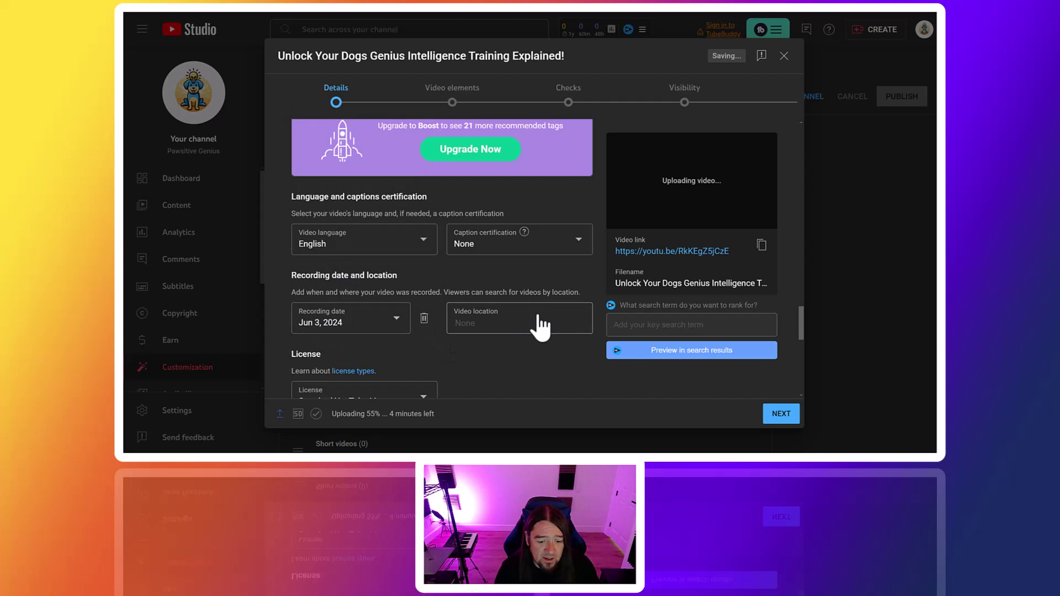
Choose Entertainment as the video category.
scroll(533, 323, "down", 3)
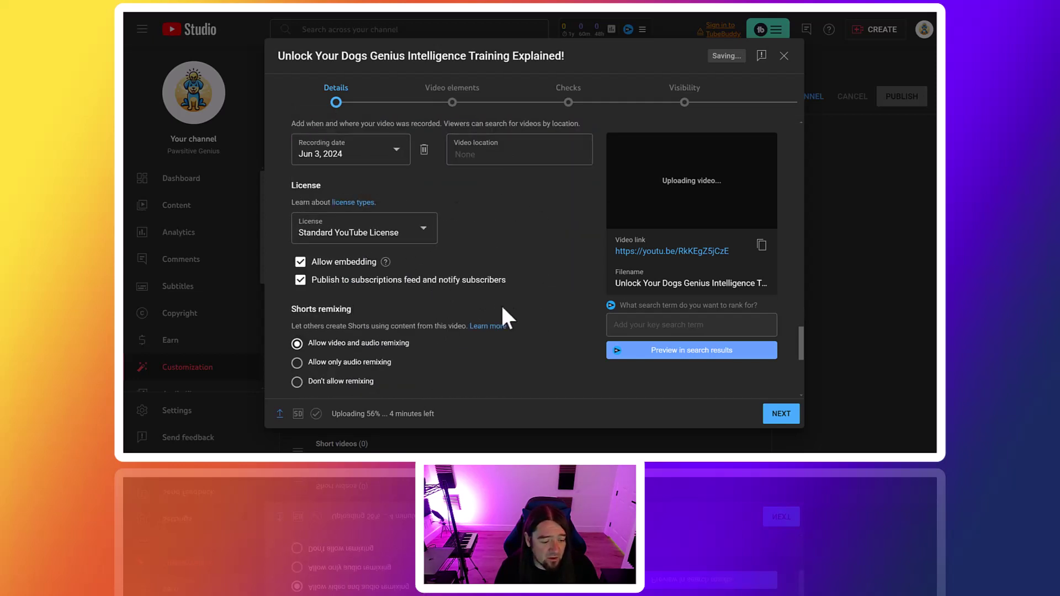
scroll(501, 309, "down", 2)
scroll(475, 287, "down", 2)
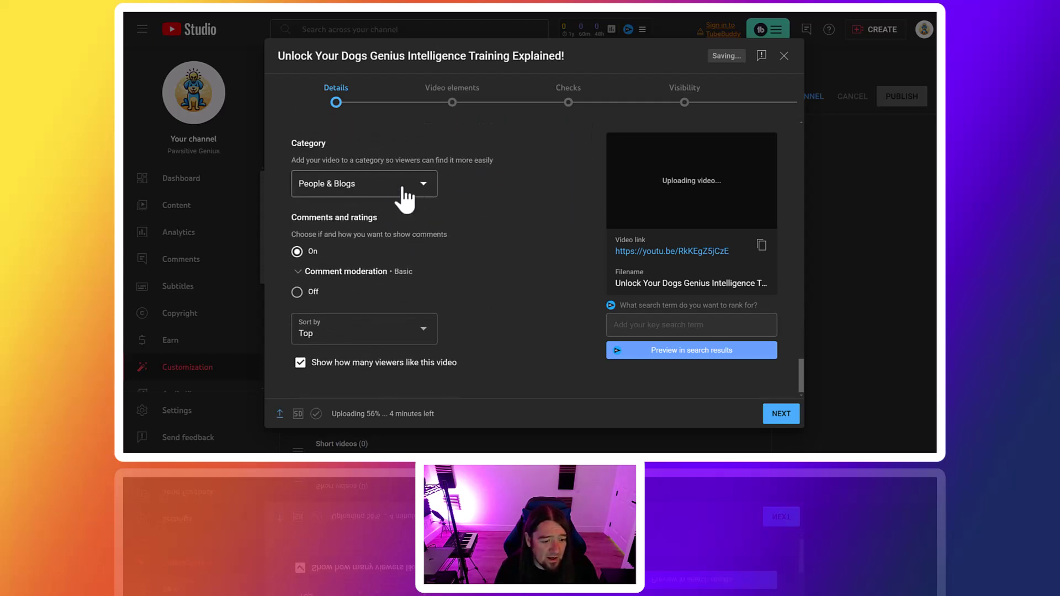
left_click(432, 187)
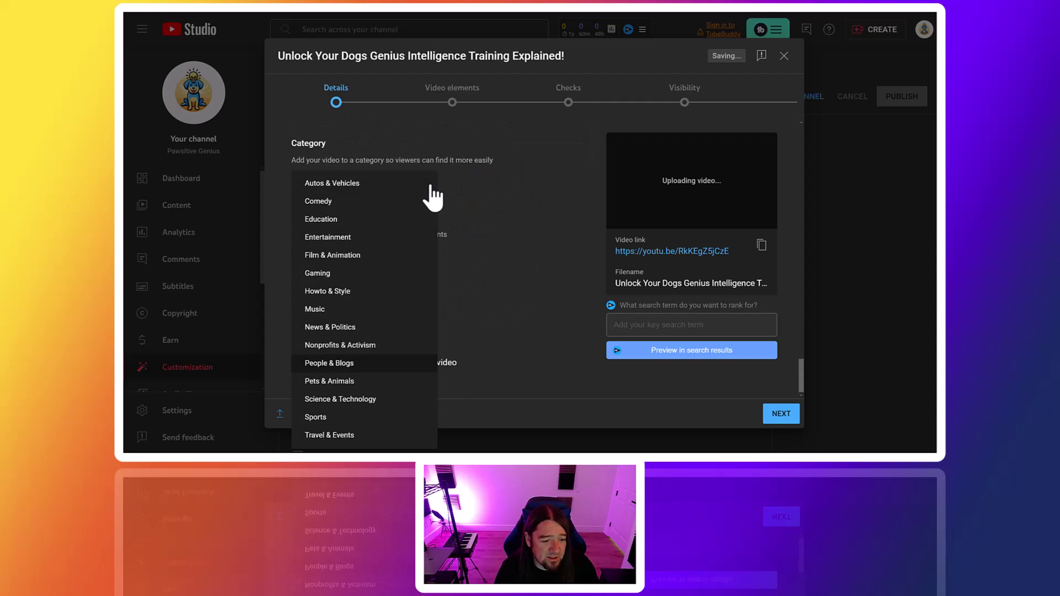
left_click(354, 237)
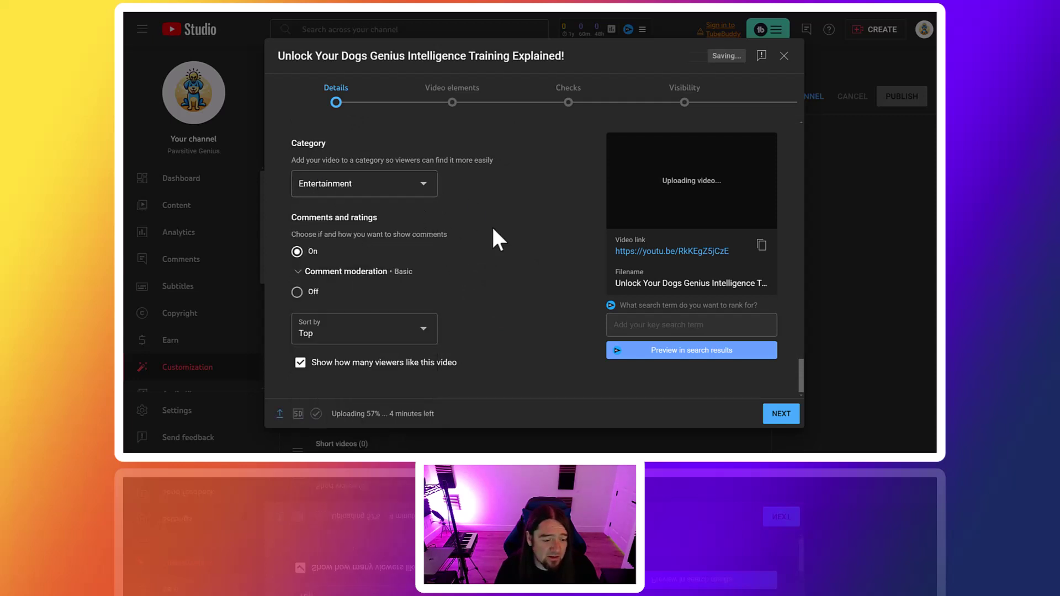
Advance past video elements and checks, set visibility to Public, and publish the video.
left_click(780, 414)
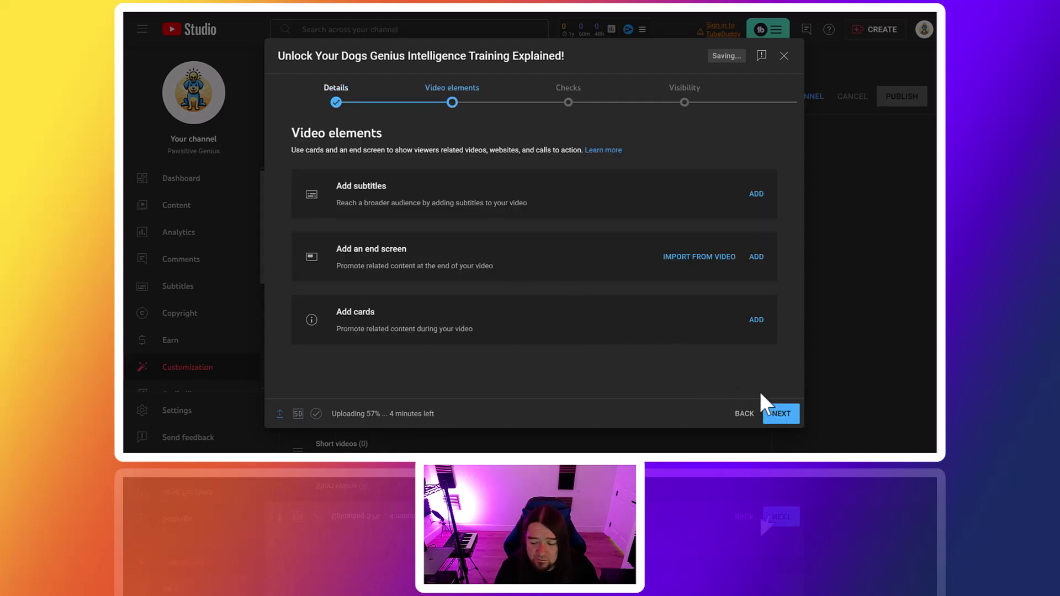
left_click(784, 414)
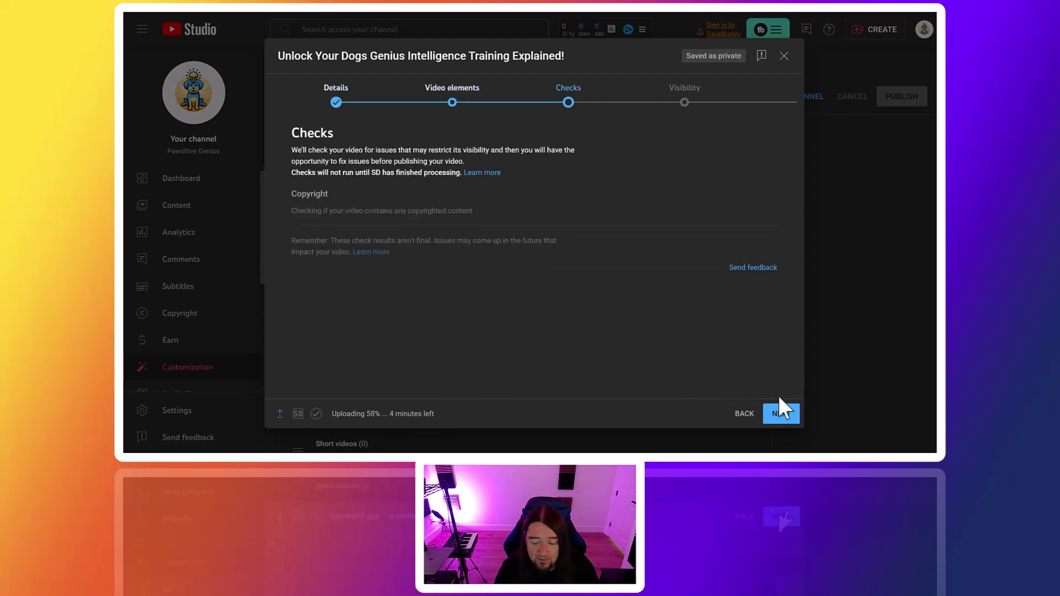
left_click(783, 416)
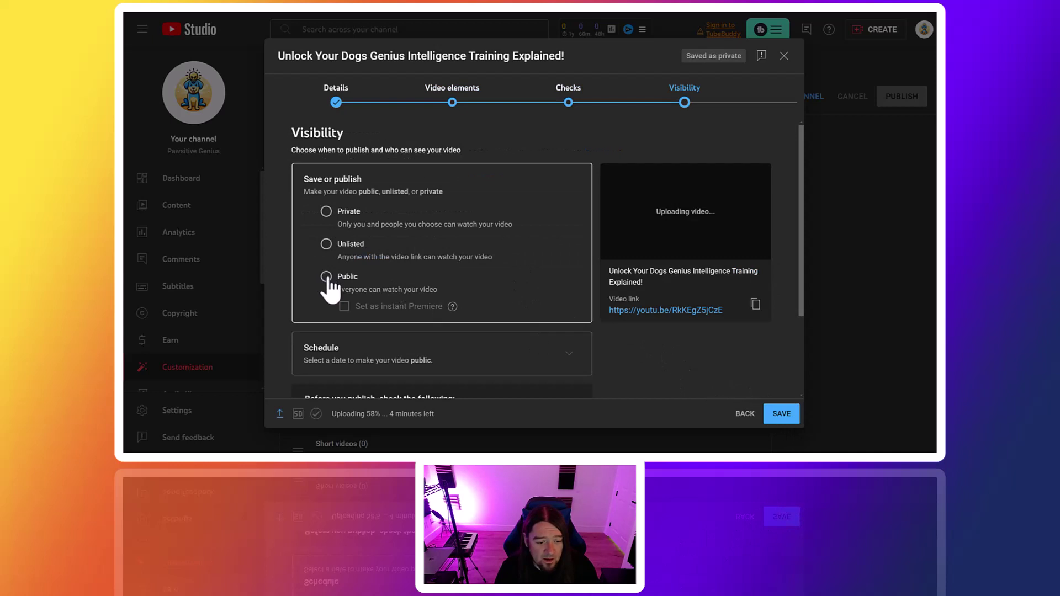
left_click(326, 277)
left_click(784, 419)
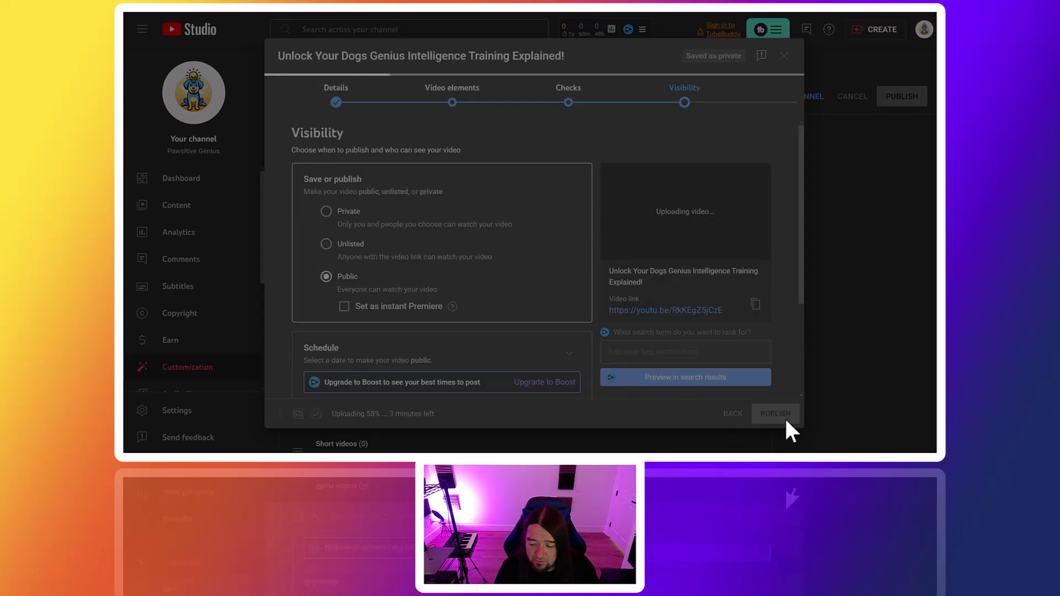